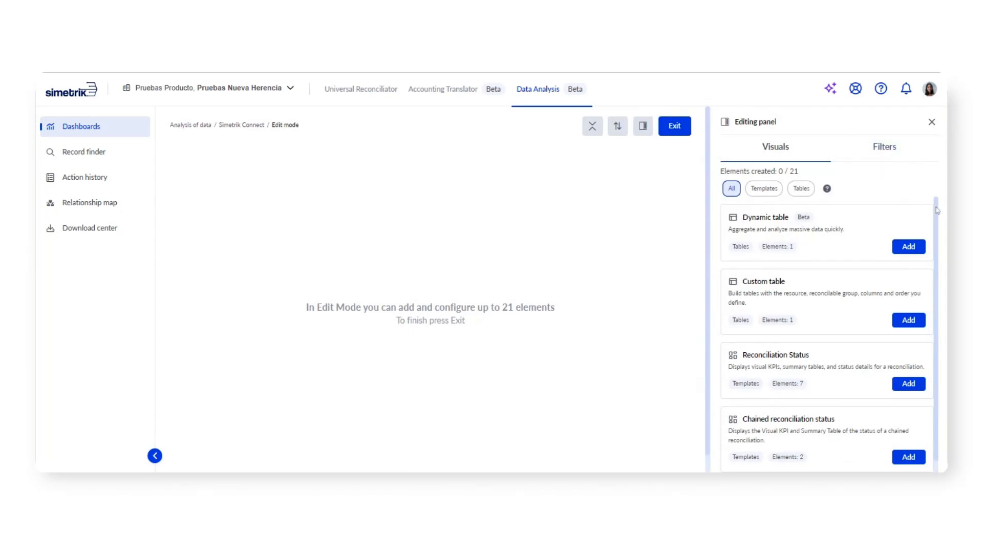
Step: Add the Reconciliation Status template to the dashboard and close the editing panel
drag(937, 207, 938, 240)
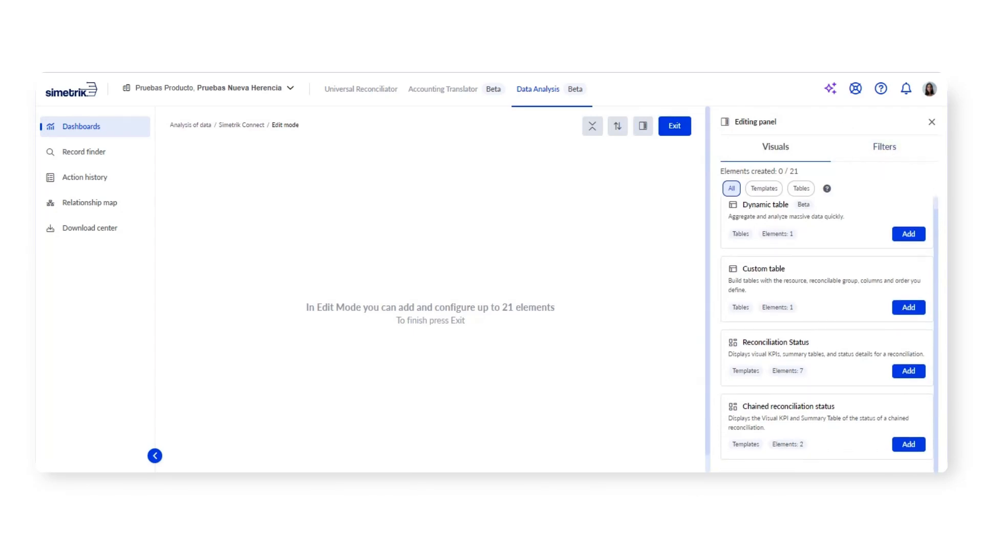
click(908, 370)
click(932, 122)
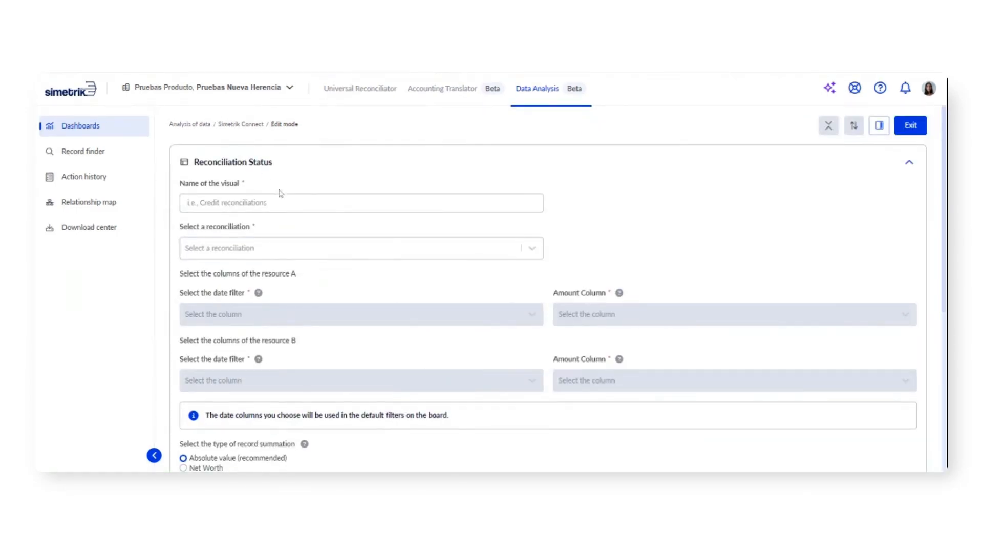
Step: Name the visual "Demostration Dashboard" and choose the reconciliation "Niv 1 - DB interna vs Ventas Creditos"
click(361, 203)
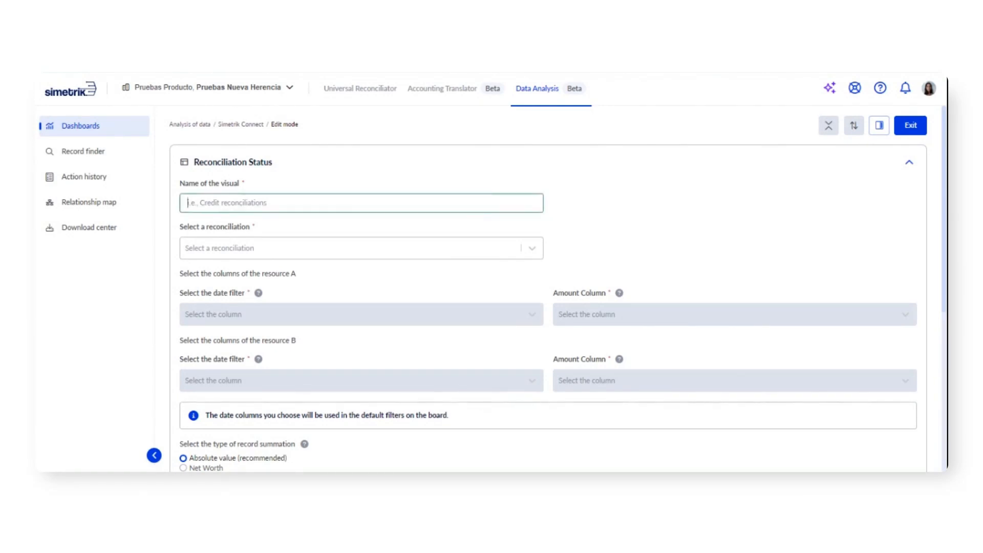
text(Demostration Dashboard)
click(319, 249)
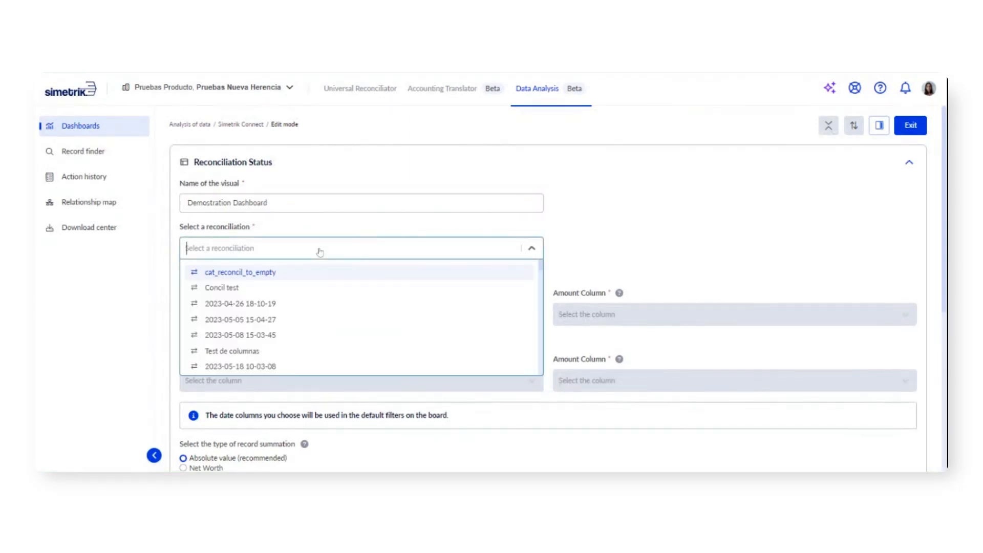
text(Niv)
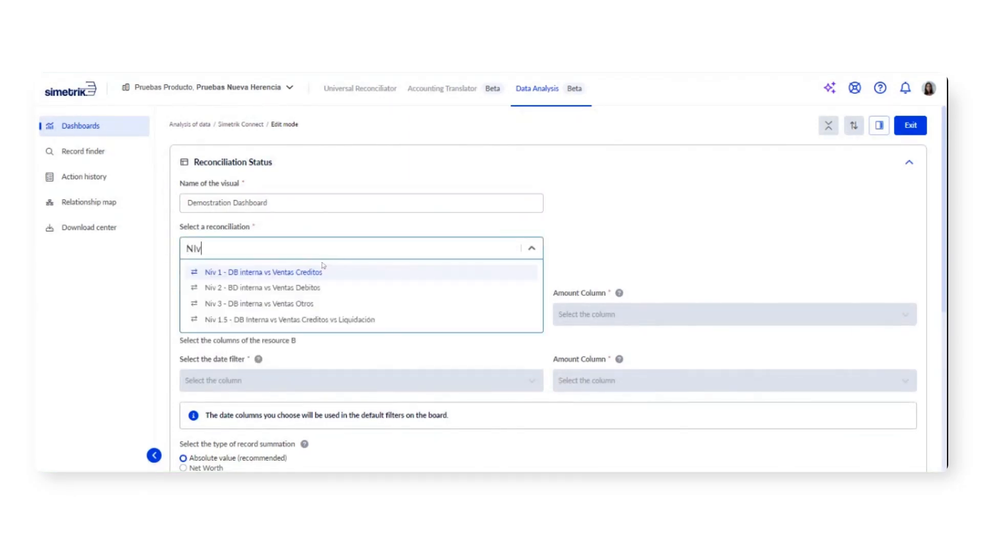
click(323, 277)
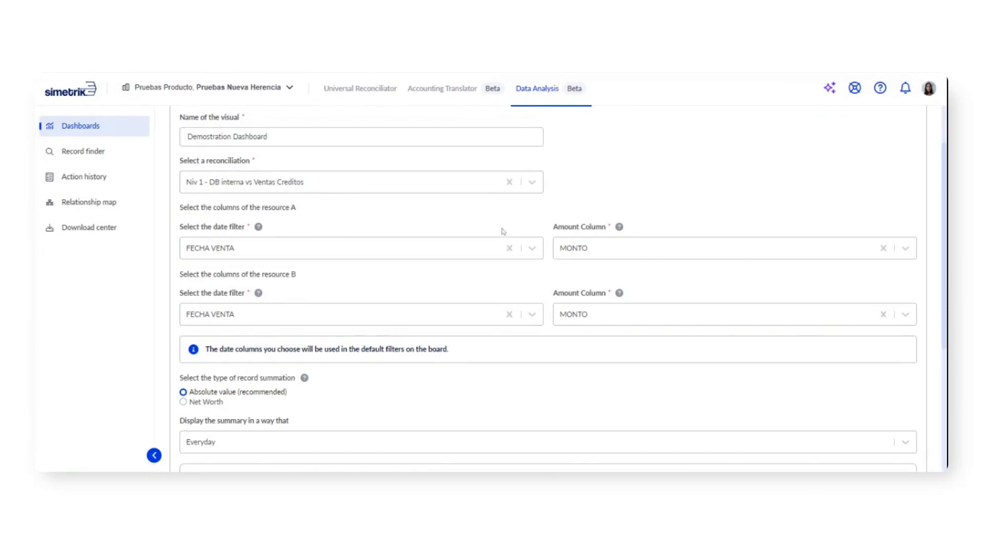
Step: Check the date filter column options for resource A and set the summary display to Weekly
click(534, 250)
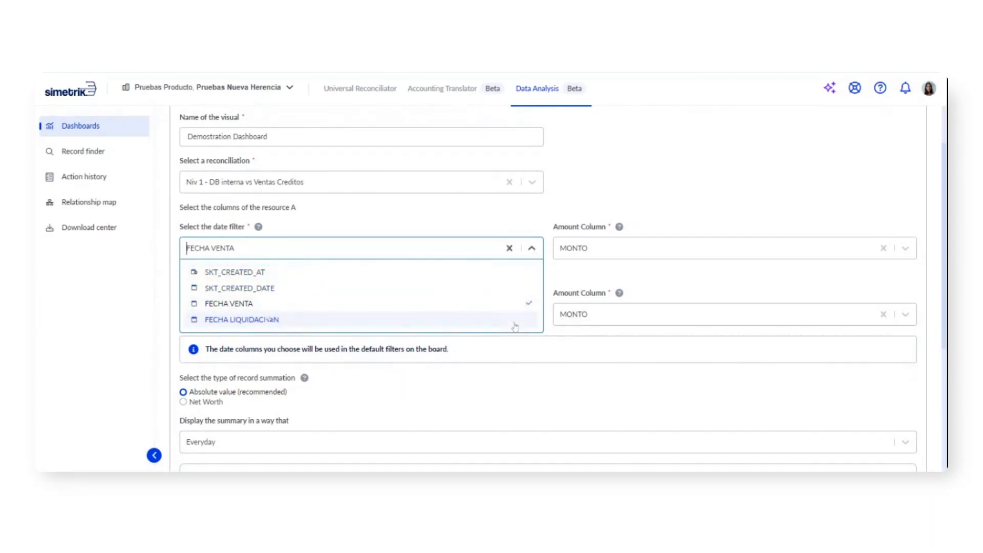
click(535, 254)
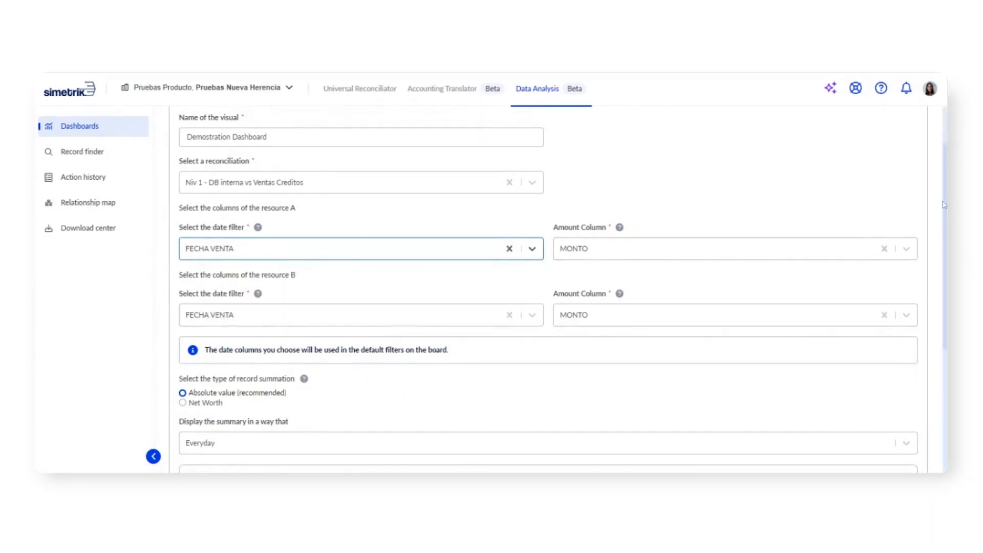
scroll(529, 413, down, 3)
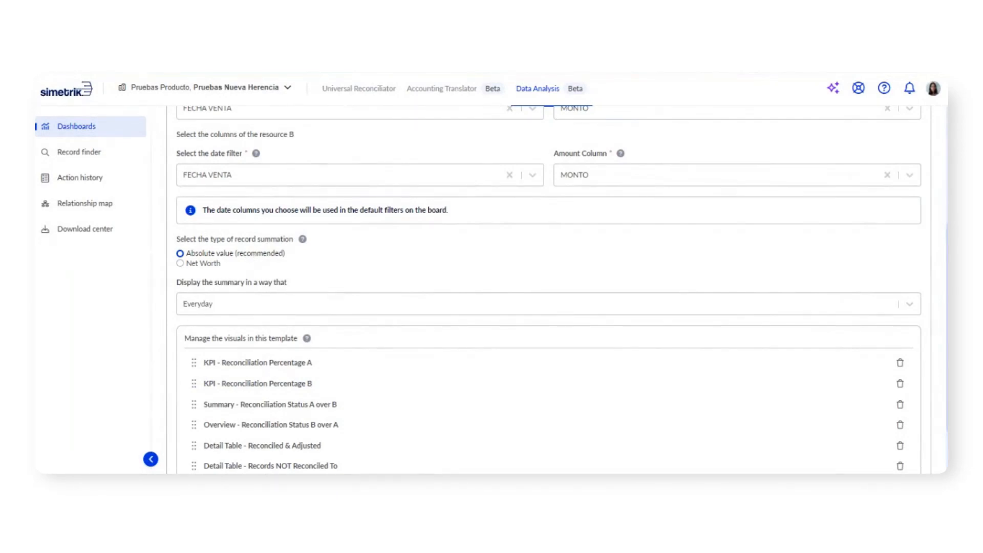
click(243, 304)
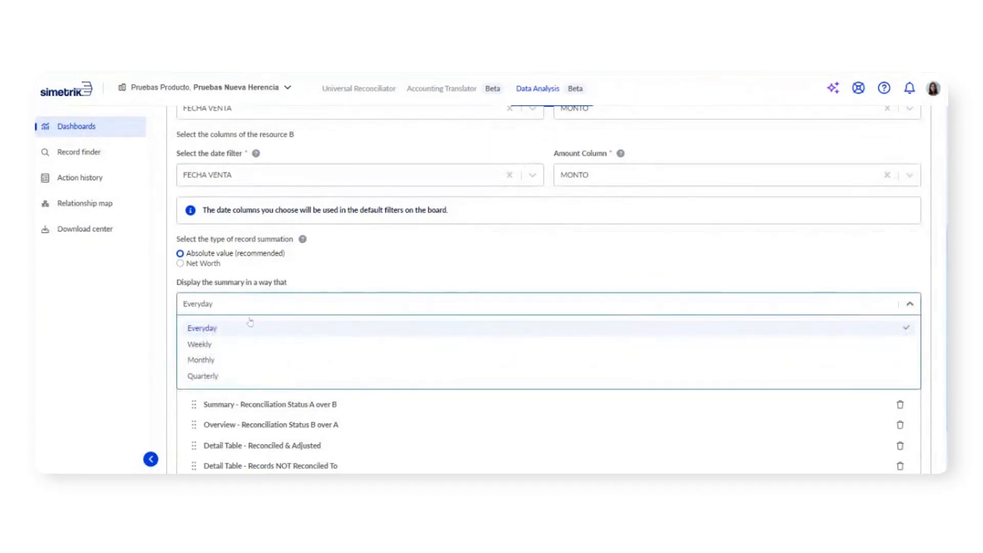
click(250, 350)
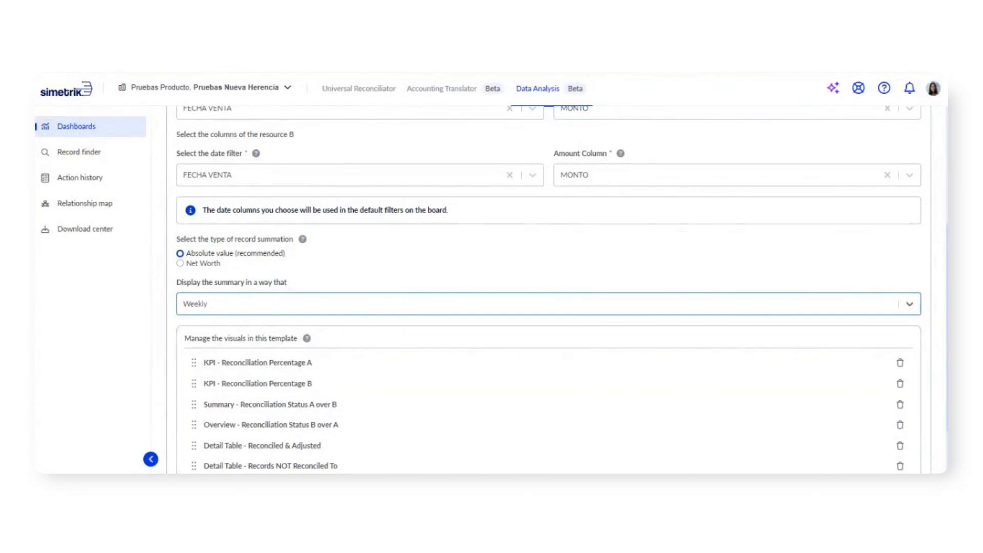
Step: Review the record summation options and the visuals in the template, and save the Reconciliation Status changes
drag(186, 252, 221, 264)
scroll(549, 290, up, 4)
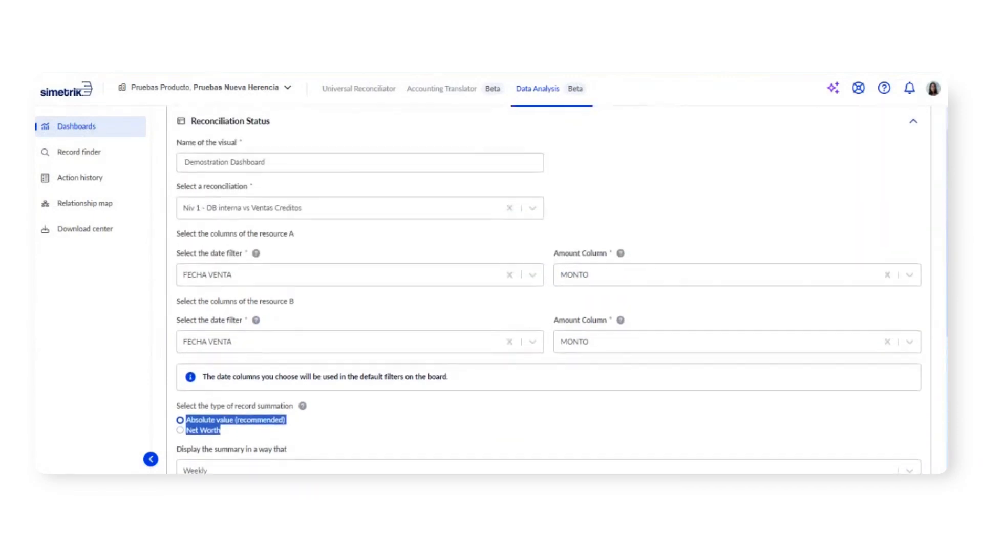
scroll(548, 289, down, 6)
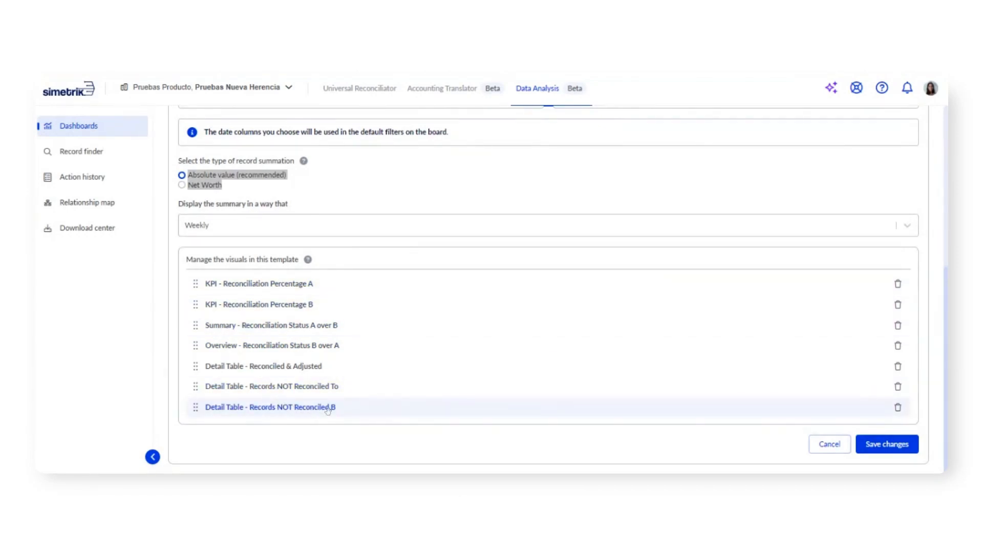
click(892, 455)
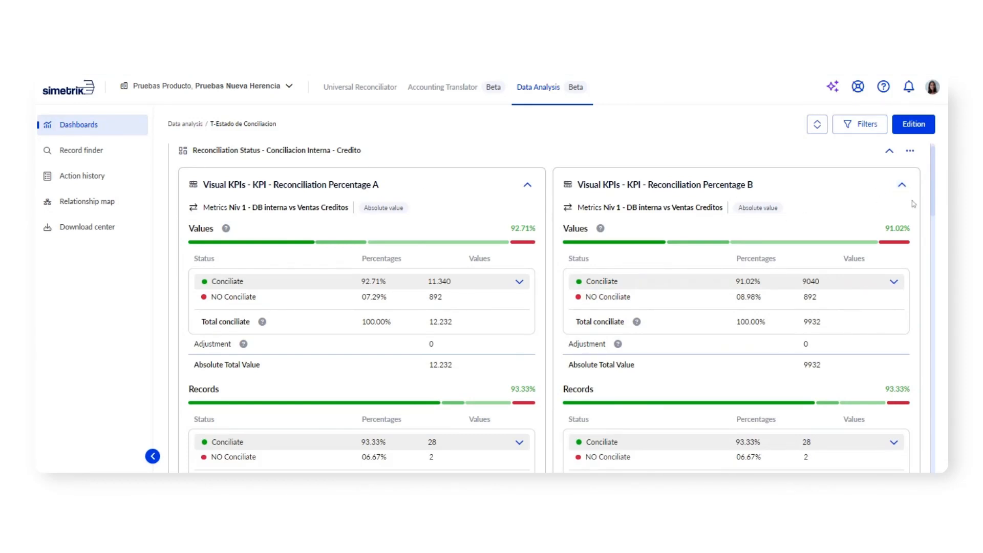
Step: Expand the Conciliate breakdowns under Values and Records in the Reconciliation Percentage B KPI and examine them
scroll(935, 169, down, 2)
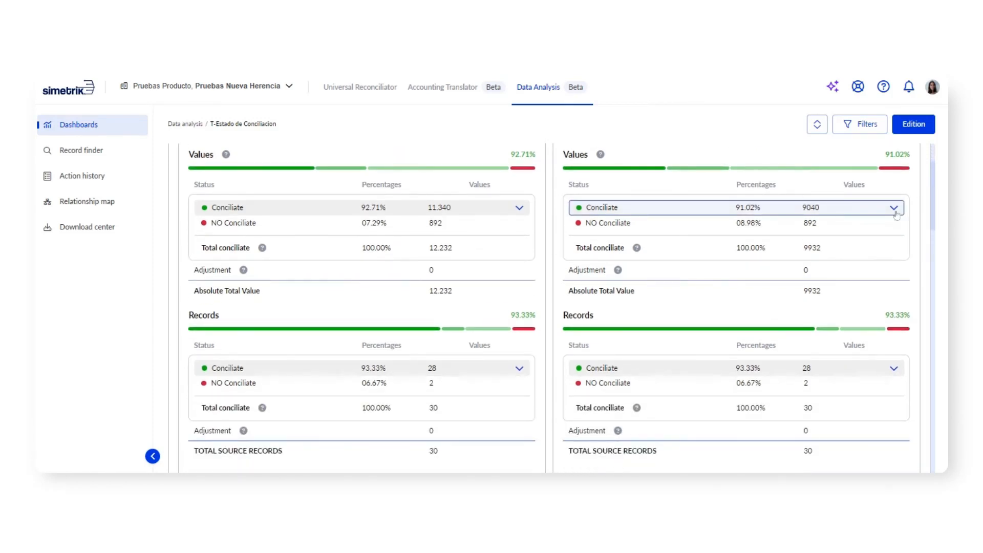
click(895, 210)
click(894, 441)
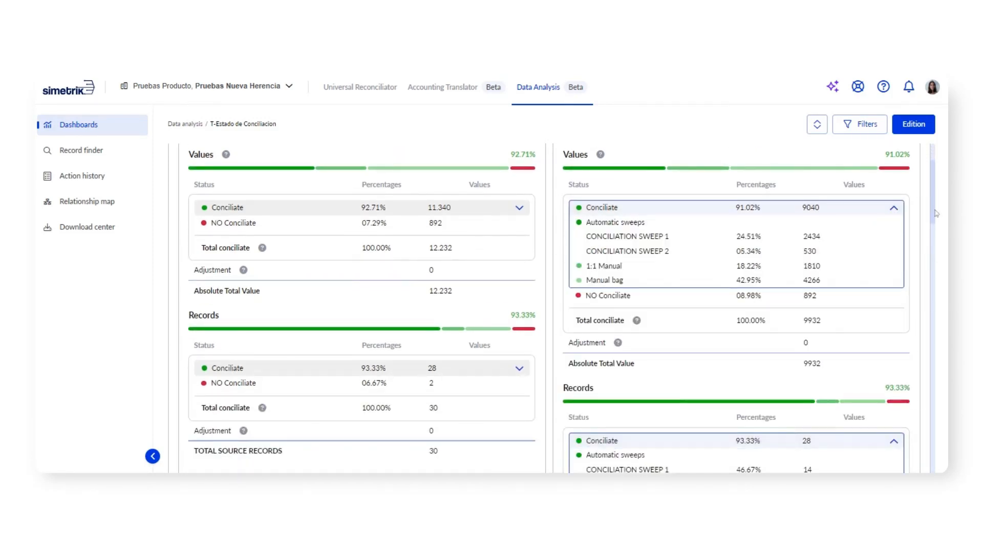
drag(936, 213, 933, 200)
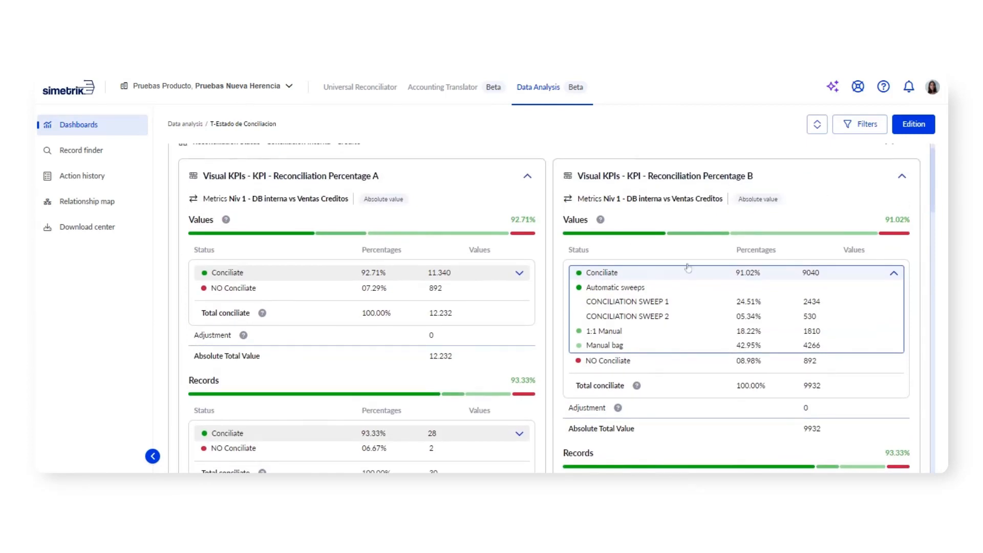
drag(567, 219, 593, 220)
drag(935, 189, 936, 219)
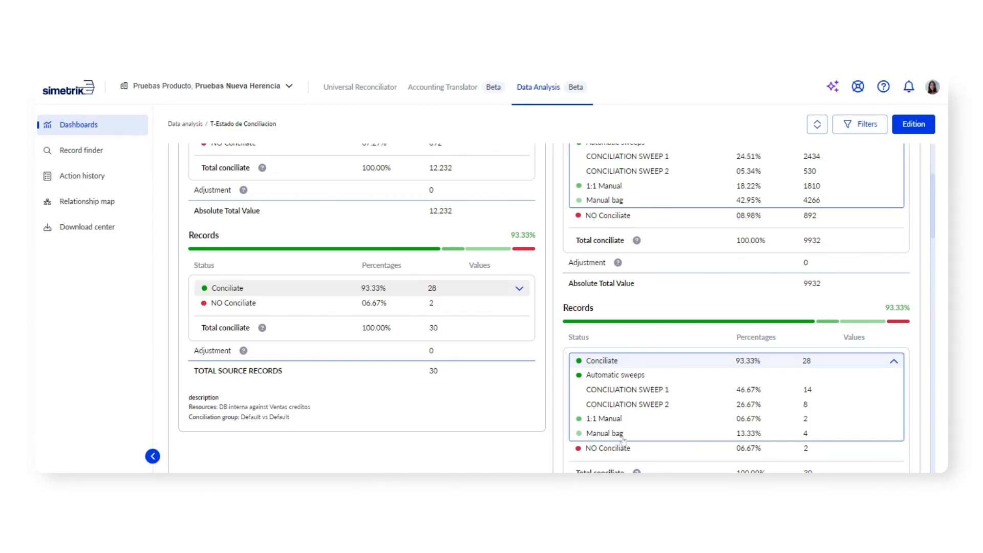
Step: Collapse the Records Conciliate breakdown in KPI B and inspect the percentage of each segment in the Records bar
click(894, 362)
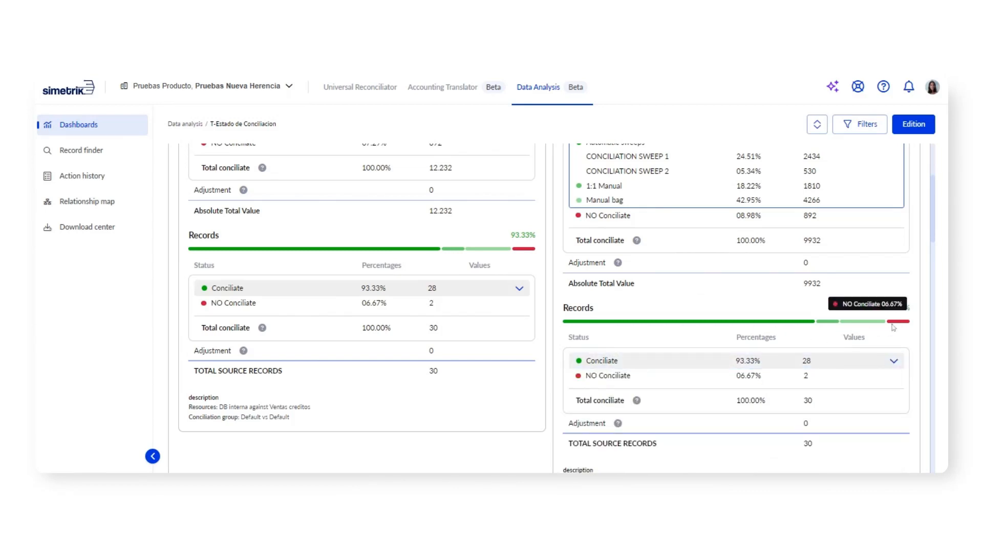
mouse_move(699, 327)
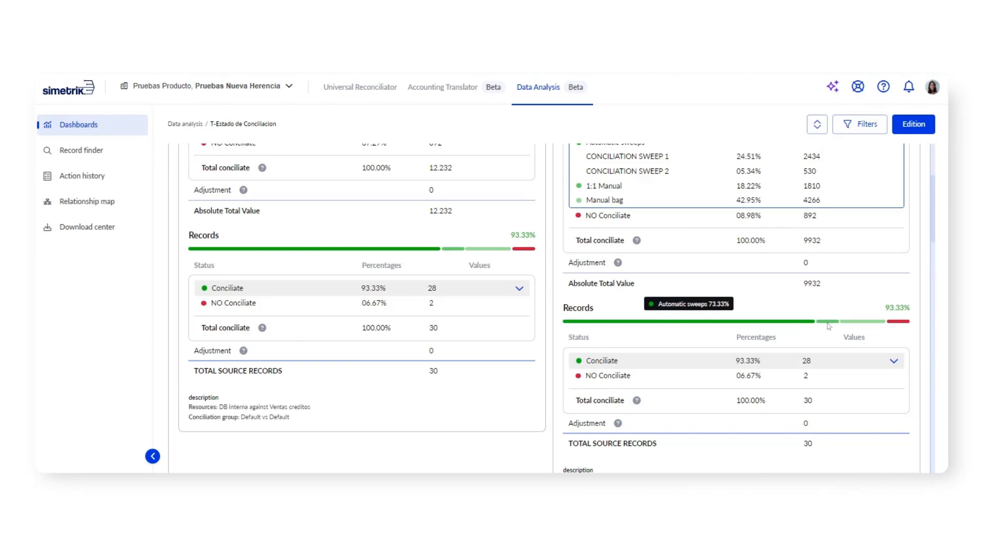
mouse_move(834, 324)
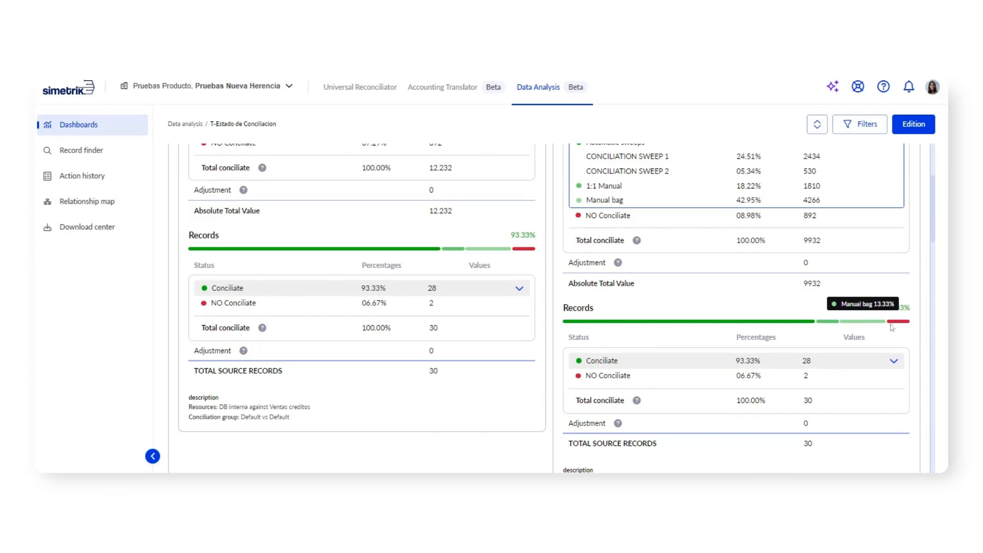
mouse_move(903, 325)
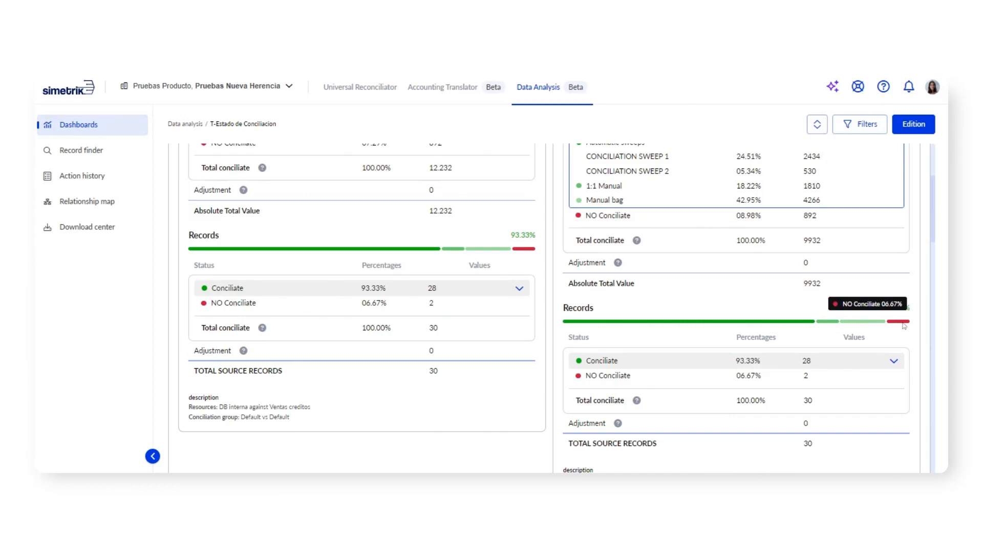
Step: Examine the A over B summary and B over A overview tables, including the summary table's Absolute value label
drag(934, 230, 940, 295)
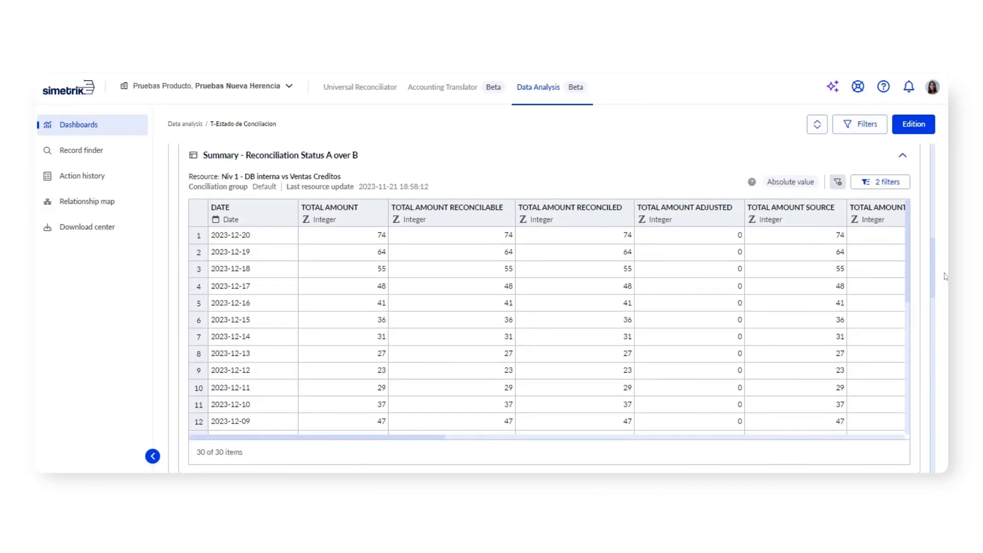
drag(937, 263, 941, 289)
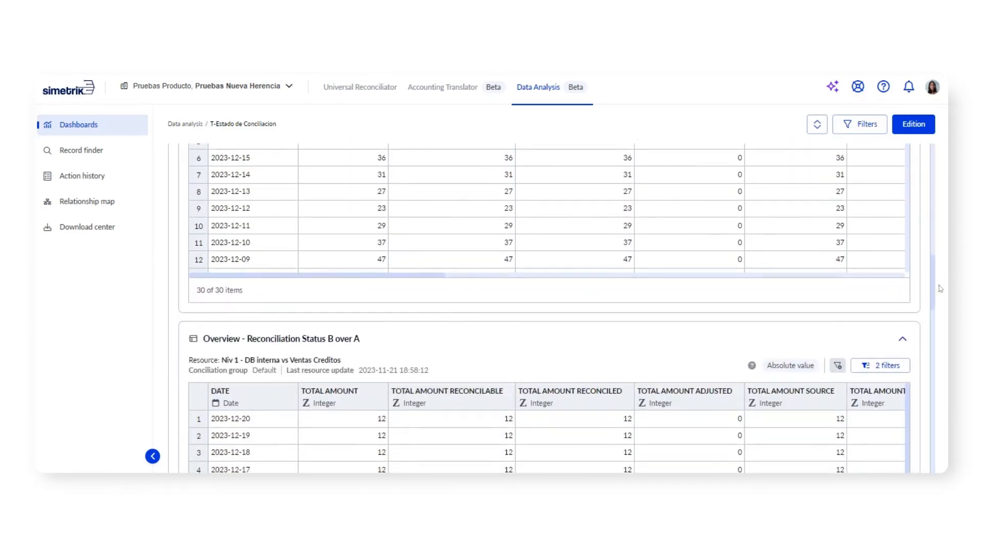
drag(941, 288, 942, 260)
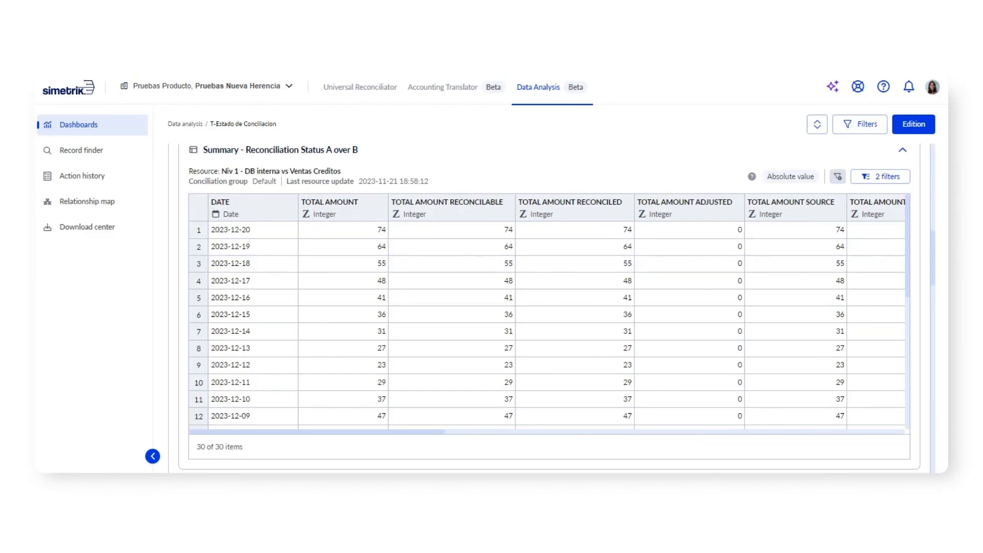
drag(767, 176, 826, 181)
click(796, 186)
Step: Browse the rows and columns of the Reconciled & Adjusted detail table as far as the resource A and B fields
drag(933, 251, 930, 353)
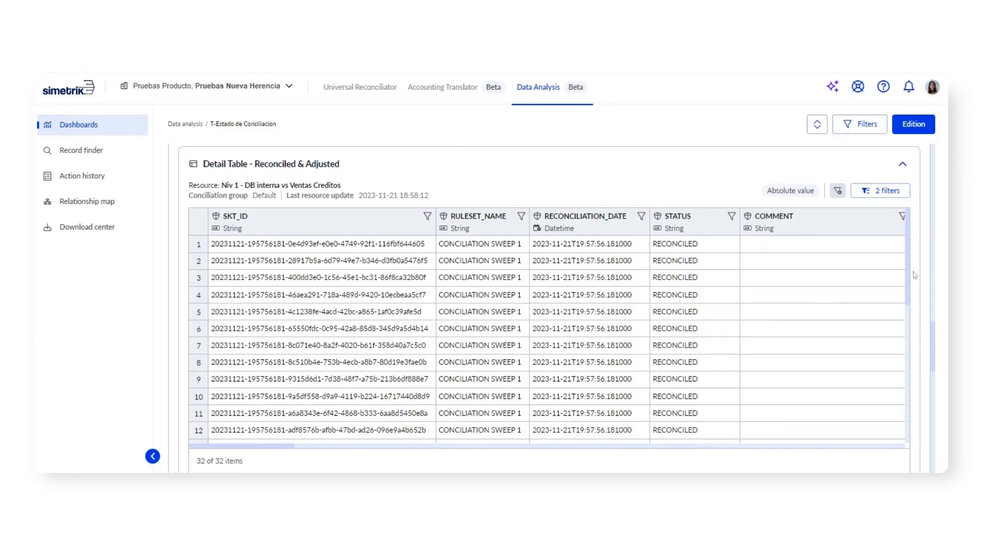
drag(908, 272, 897, 379)
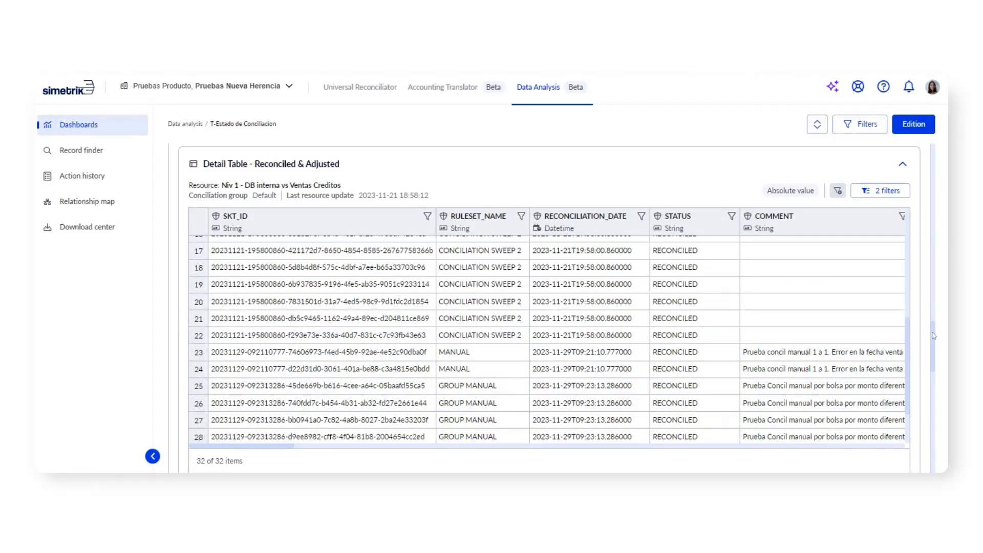
drag(289, 447, 543, 457)
Step: Try adding a second condition to the A.FECHA_VENTA column's filter by condition, remove it and leave without filtering
click(667, 215)
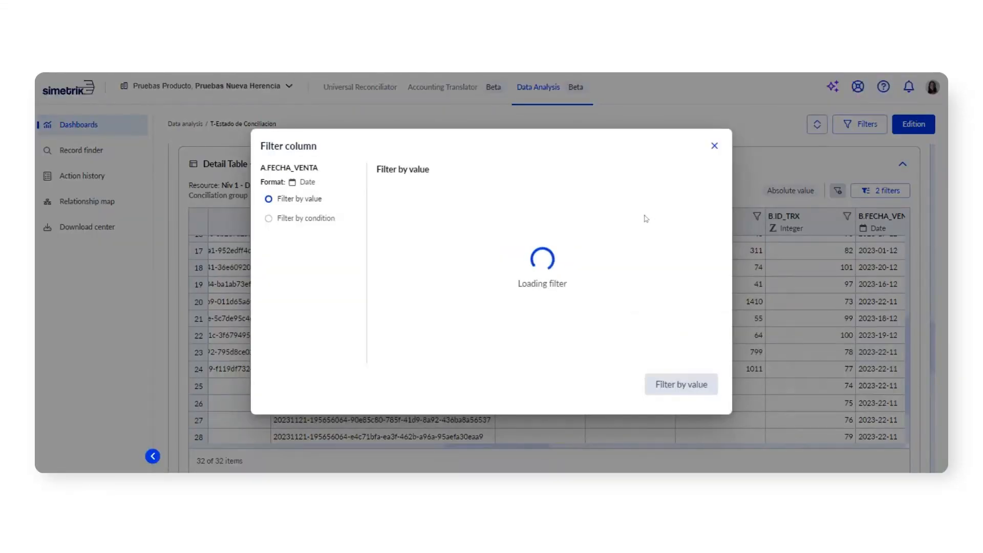
click(311, 219)
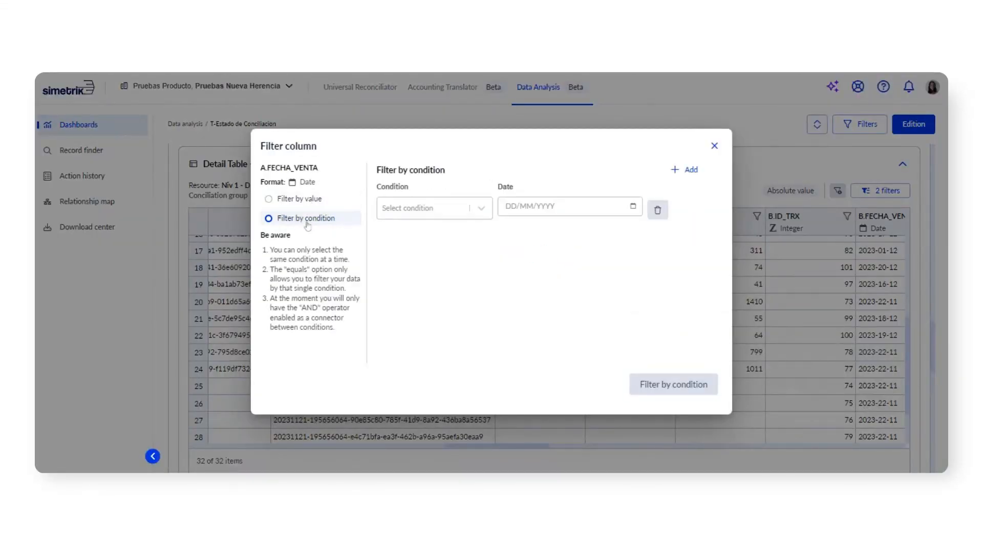
click(690, 170)
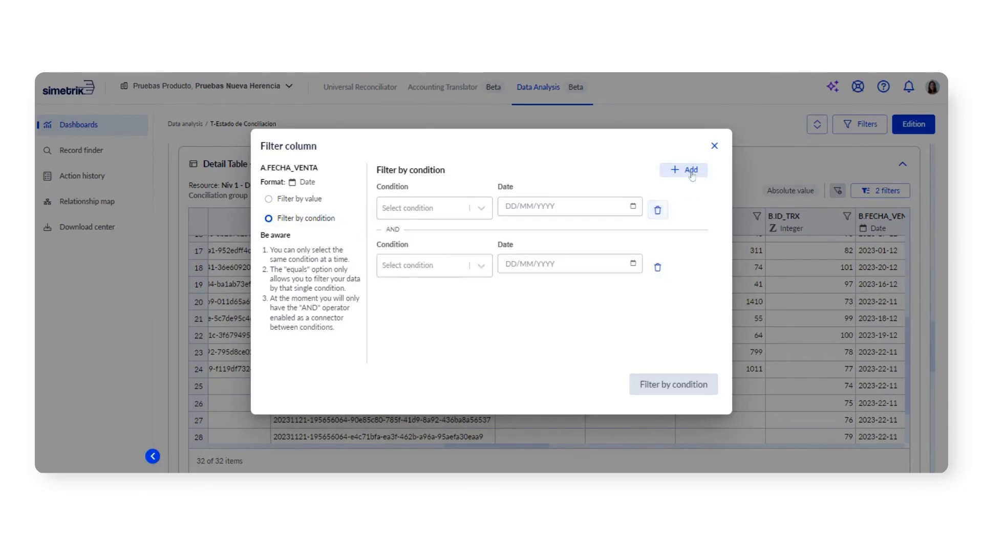
click(657, 267)
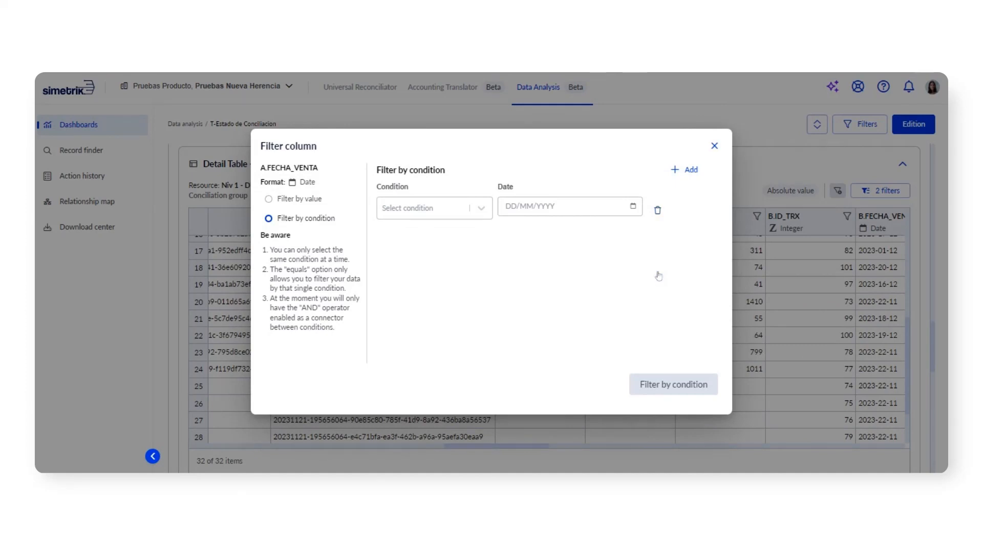
click(713, 146)
Step: Examine the "Records NOT Reconciled To" and "Records NOT Reconciled B" detail tables
drag(933, 333, 943, 374)
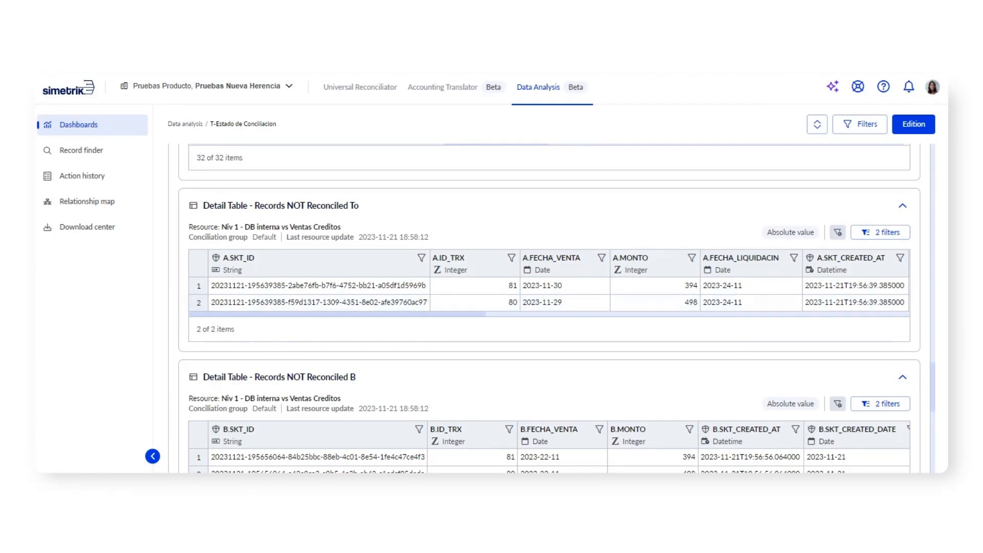
drag(942, 376, 937, 391)
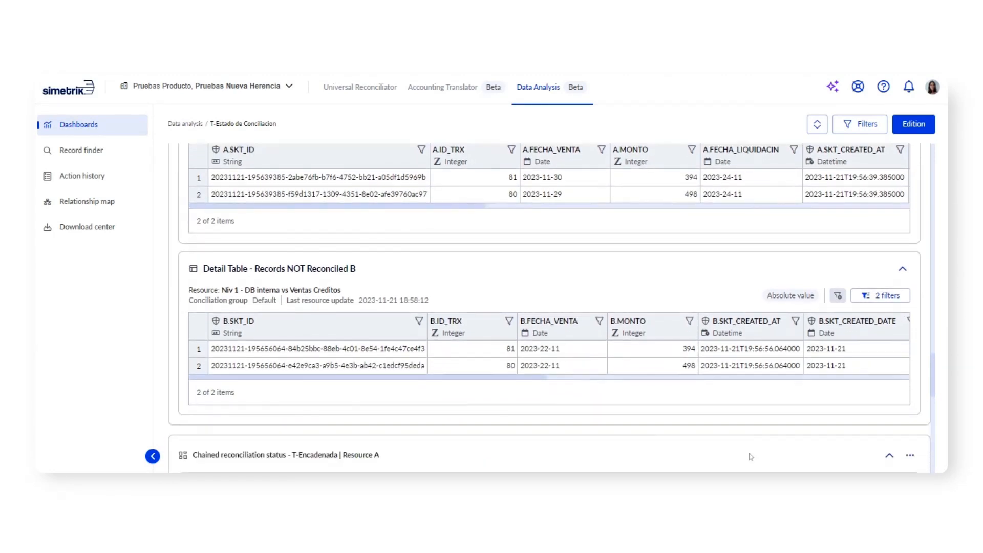
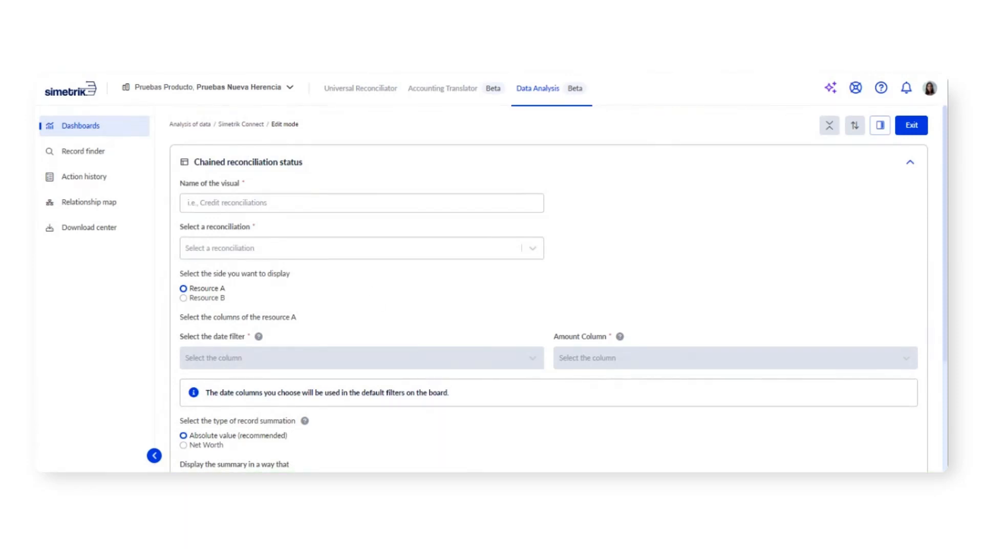
Step: Name the chained reconciliation visual "Chained Reconciliation" and base it on the reconciliation Niv 1 - DB interna vs Ventas Creditos
click(362, 203)
text(Chain)
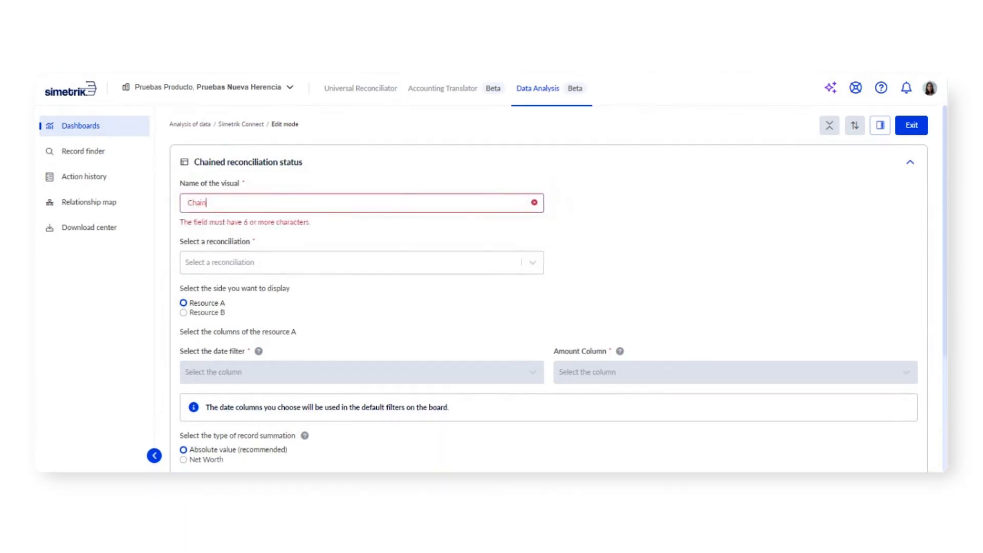
text(ed Reconcili)
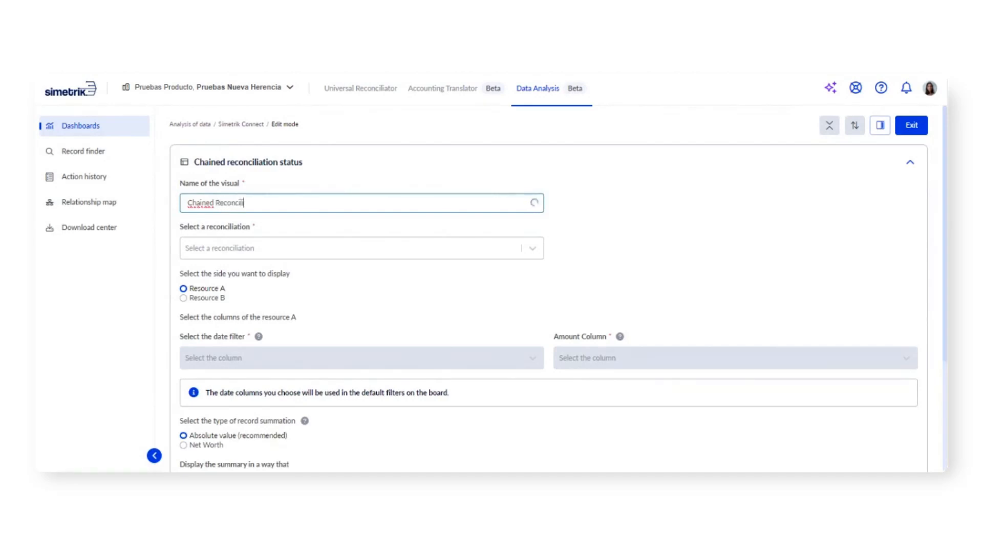
text(ation)
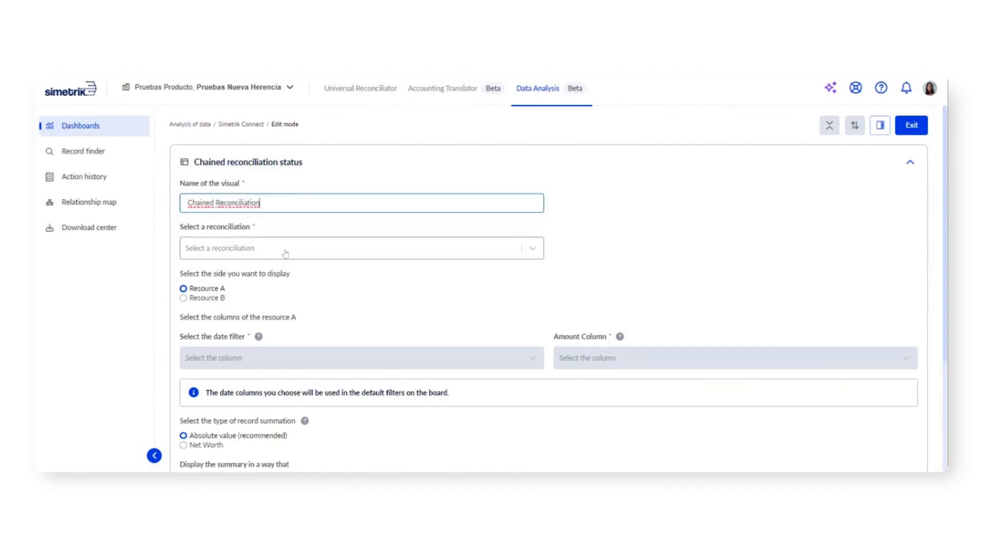
click(286, 253)
text(Niv)
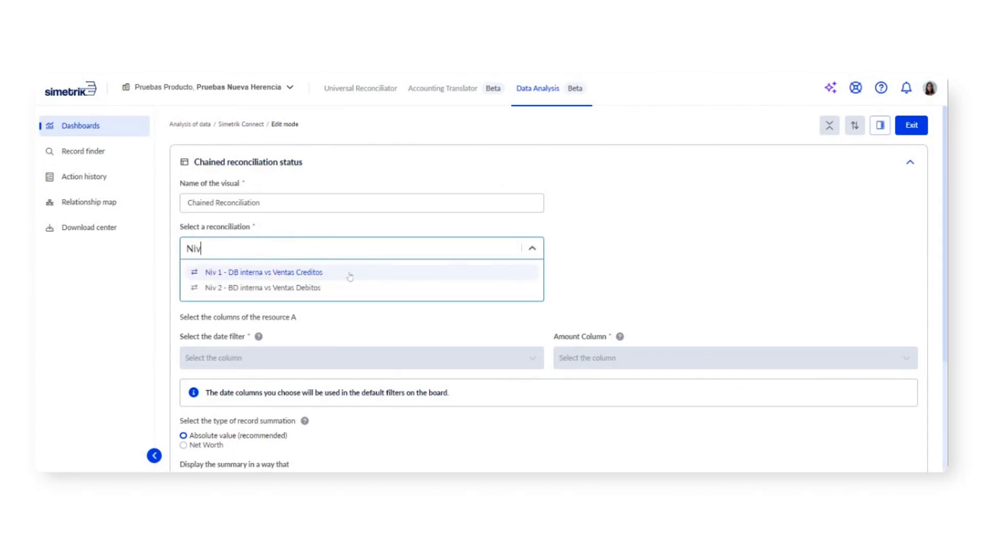
click(349, 276)
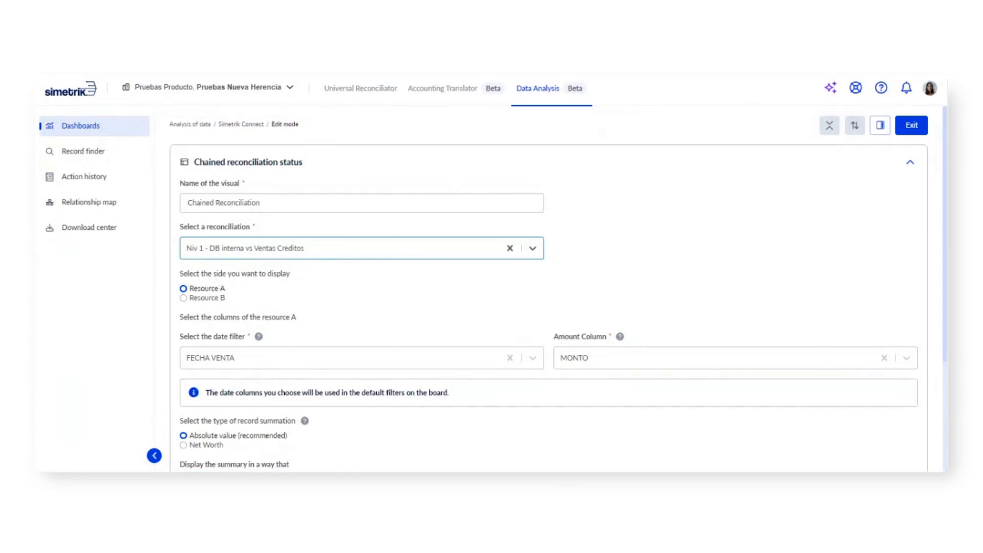
Step: Choose Resource A as the side to display and keep FECHA VENTA as the date filter column
click(202, 290)
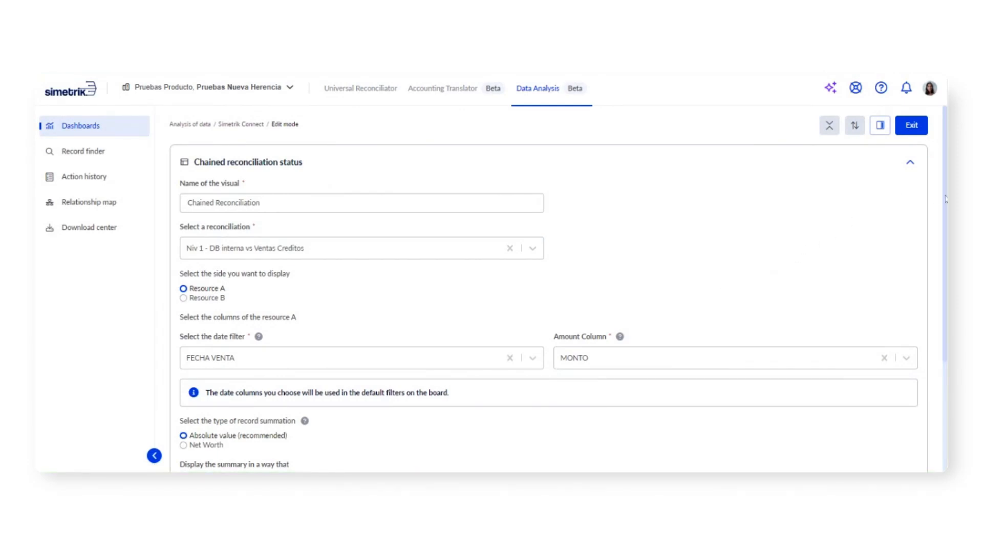
scroll(943, 199, down, 2)
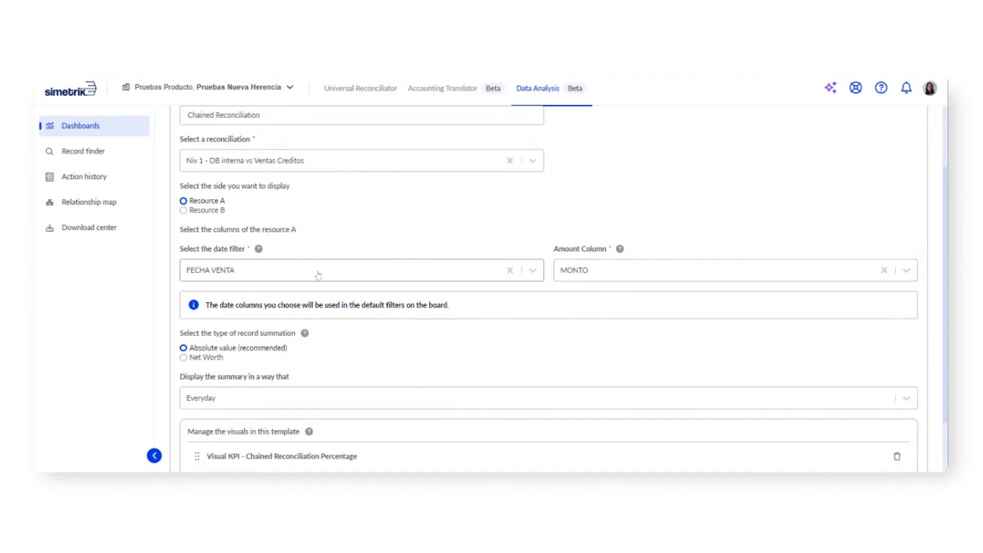
click(538, 278)
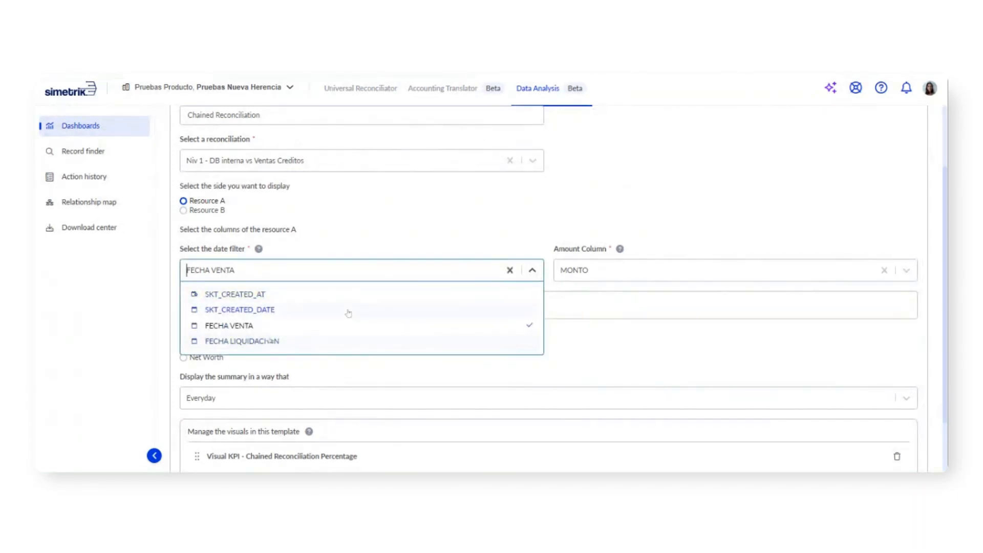
click(534, 271)
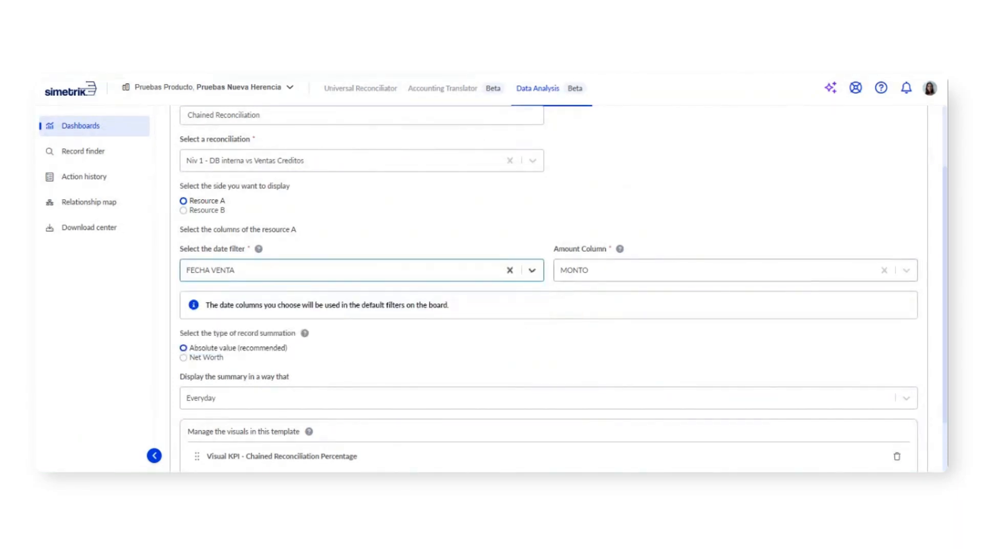
Step: Review the record summation types and keep Absolute value (recommended)
scroll(919, 304, down, 3)
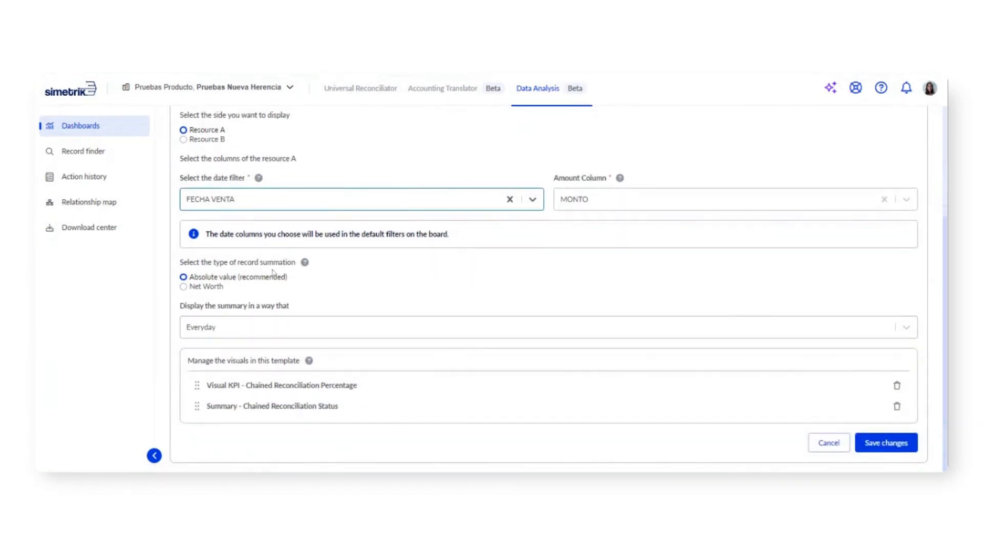
drag(211, 262, 295, 262)
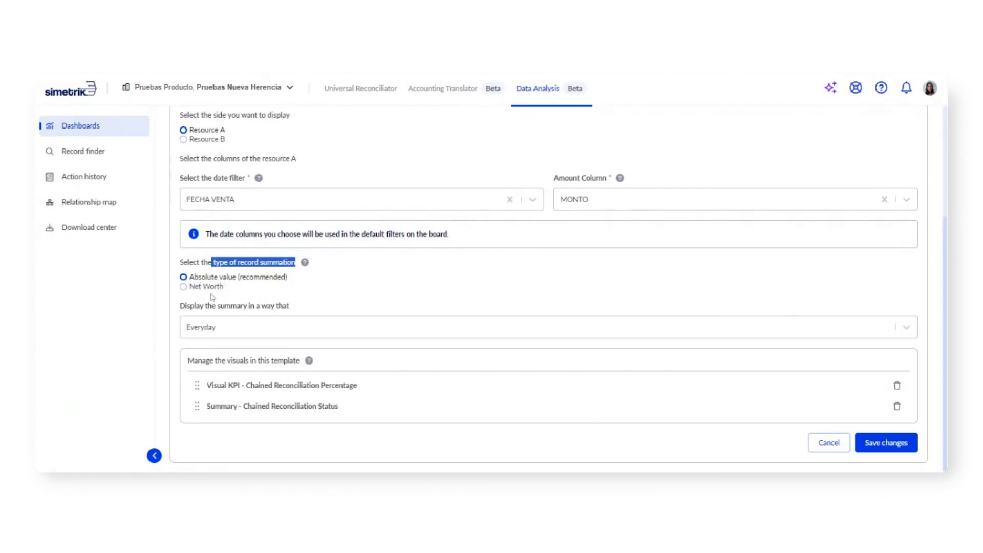
click(231, 283)
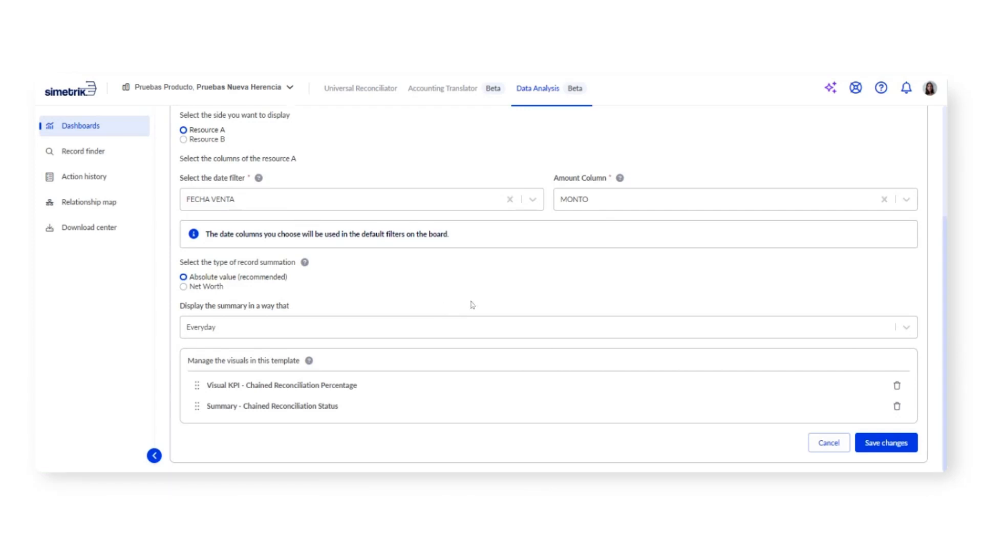
Step: Set the chained reconciliation summary to display Weekly and review the visuals managed in the template
drag(180, 309, 254, 308)
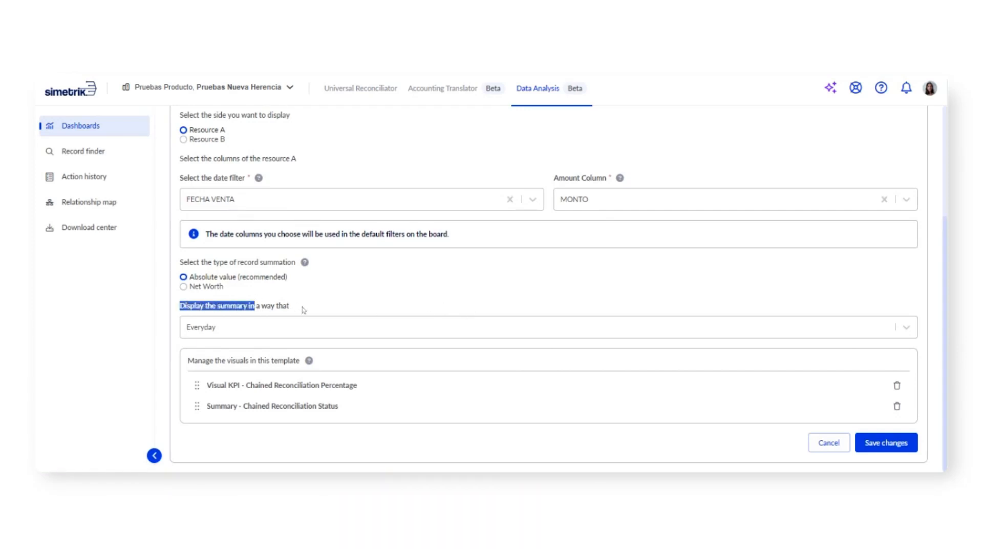
click(304, 311)
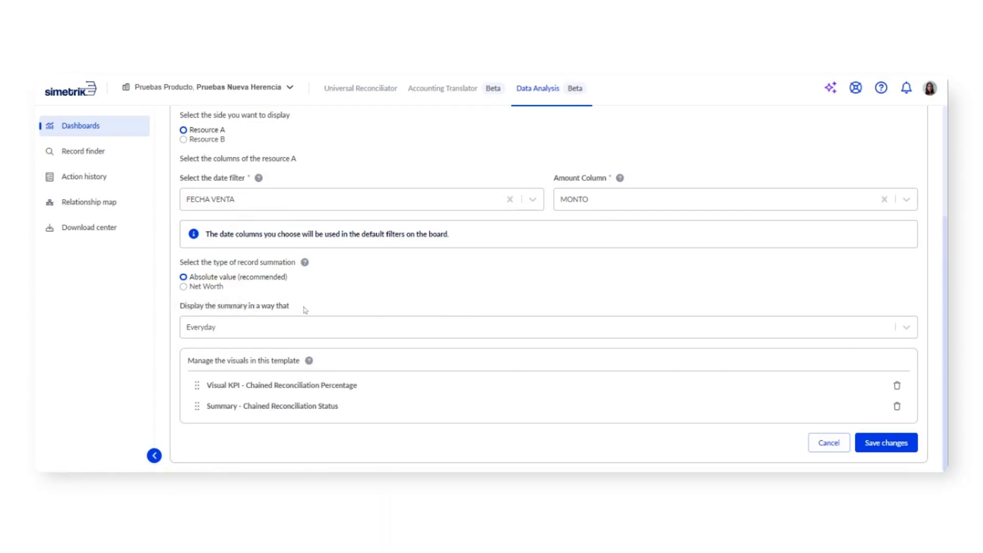
click(334, 323)
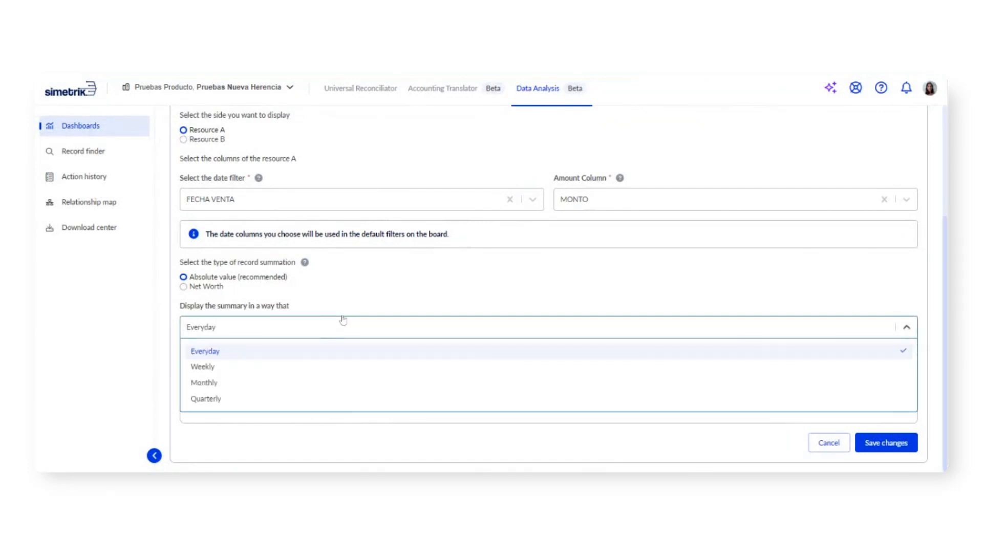
click(261, 372)
drag(924, 316, 438, 378)
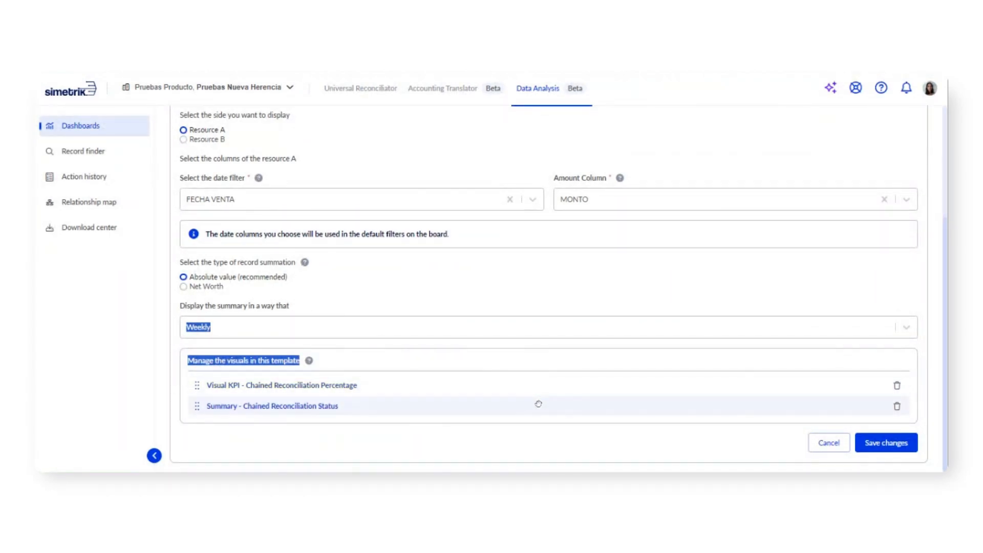
click(501, 352)
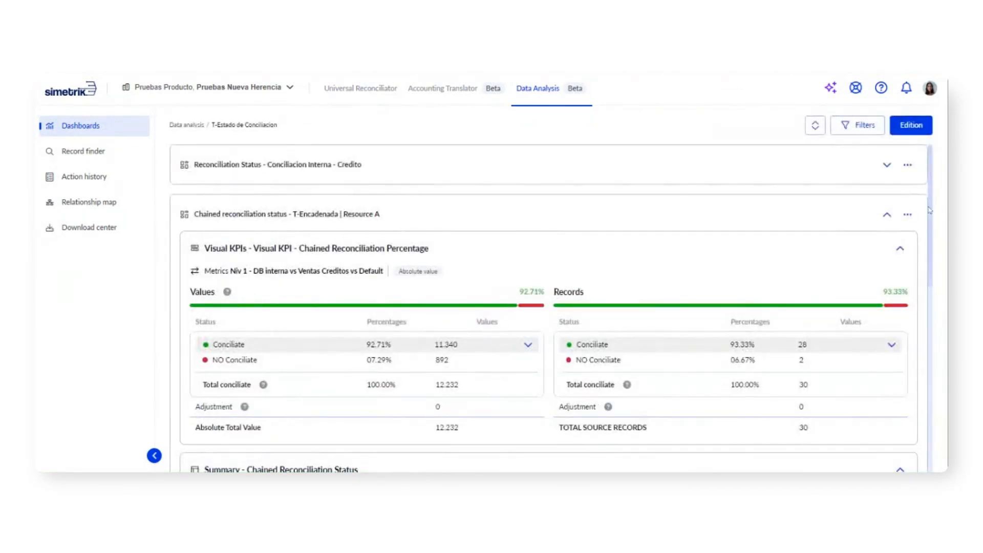
Step: Examine the Chained Reconciliation Percentage KPIs, expanding and collapsing the per-reconciliation breakdown of the Conciliate rows
drag(929, 210, 935, 234)
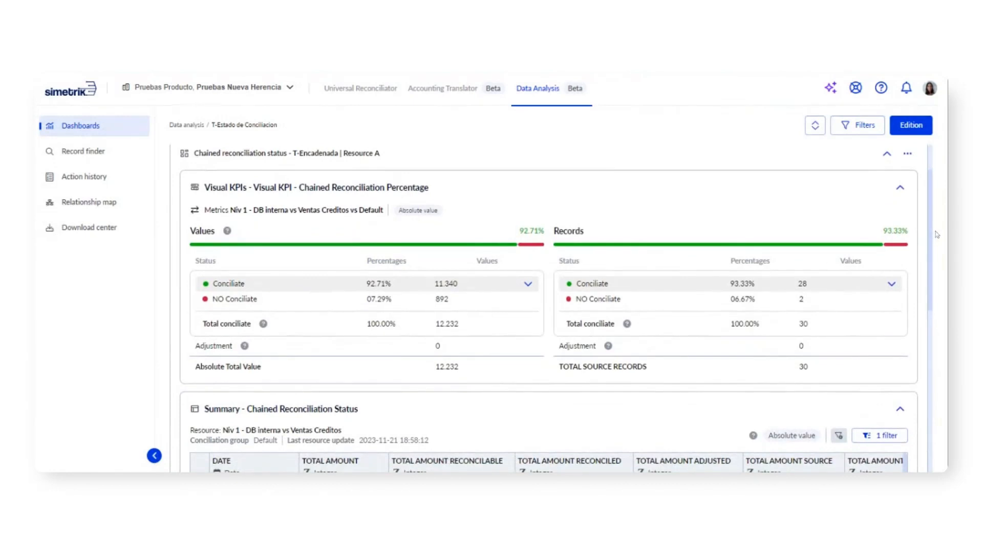
mouse_move(475, 246)
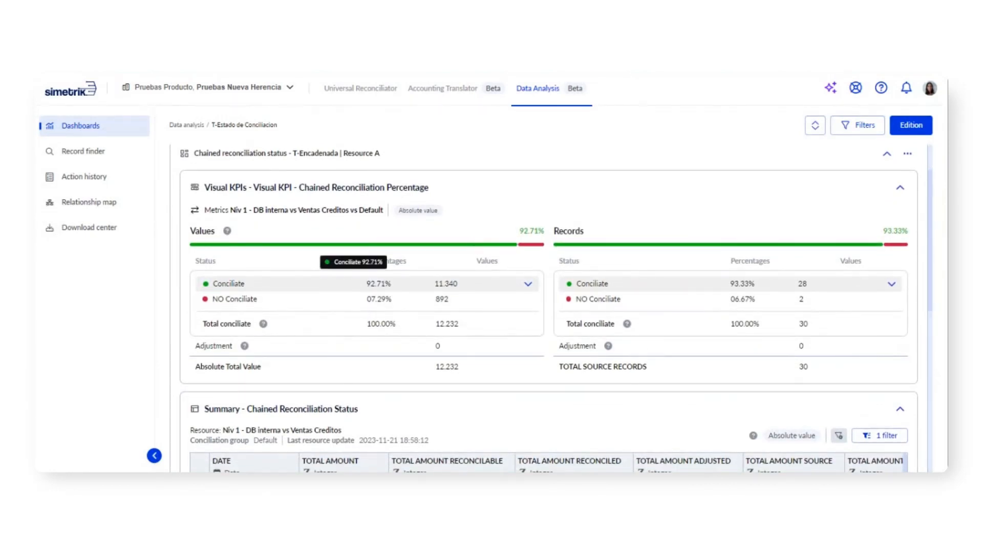
mouse_move(543, 248)
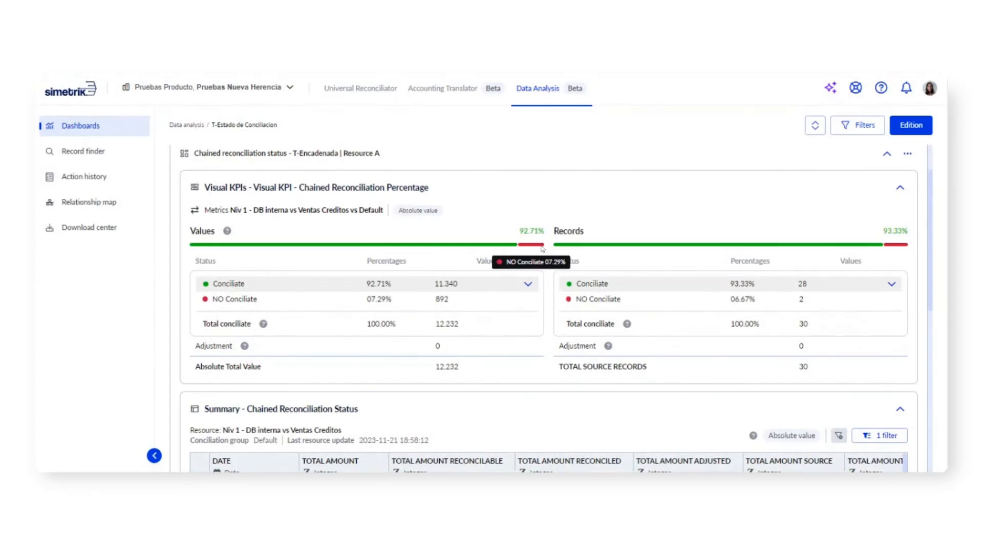
click(527, 283)
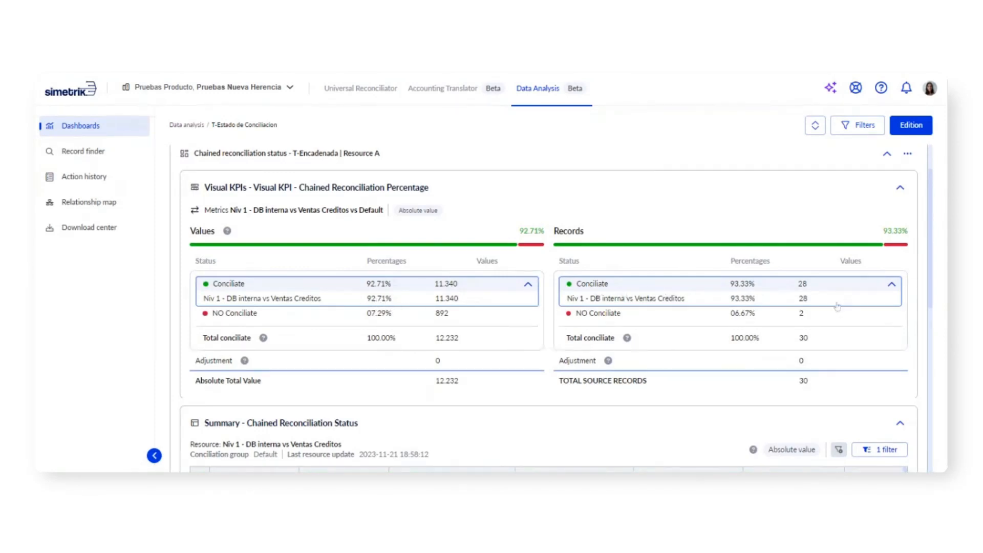
click(529, 284)
Step: Look through the Summary - Chained Reconciliation Status table and go to its second page
drag(933, 215, 938, 316)
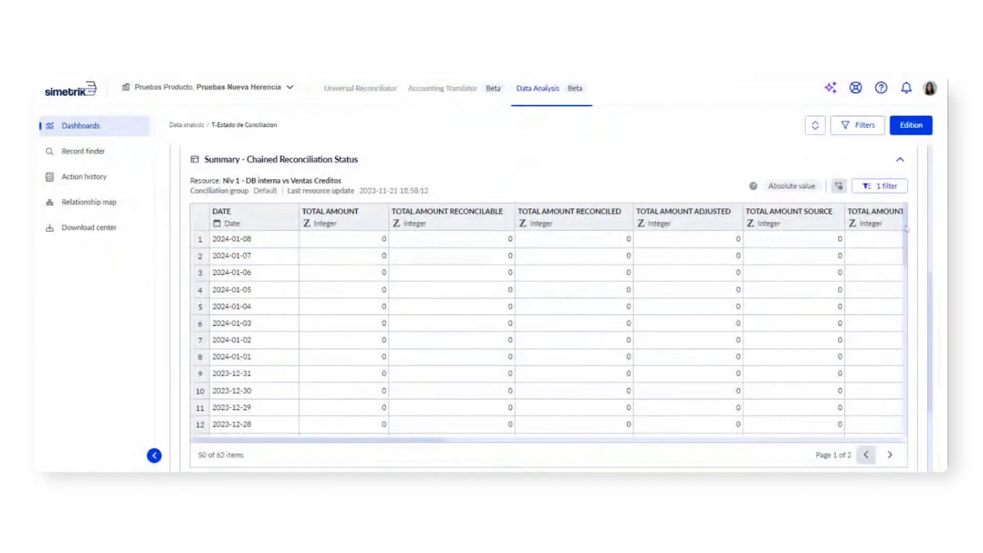
drag(932, 271, 933, 296)
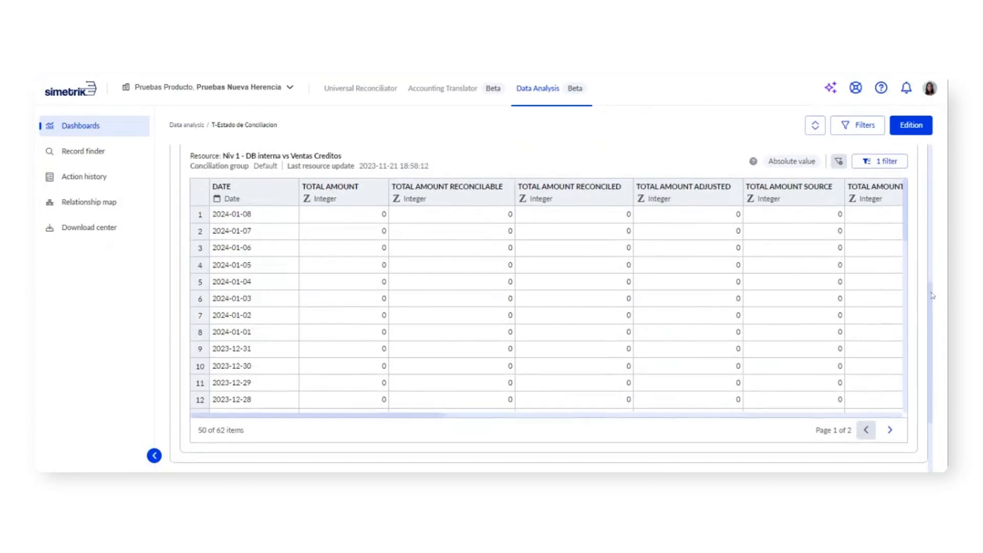
click(890, 431)
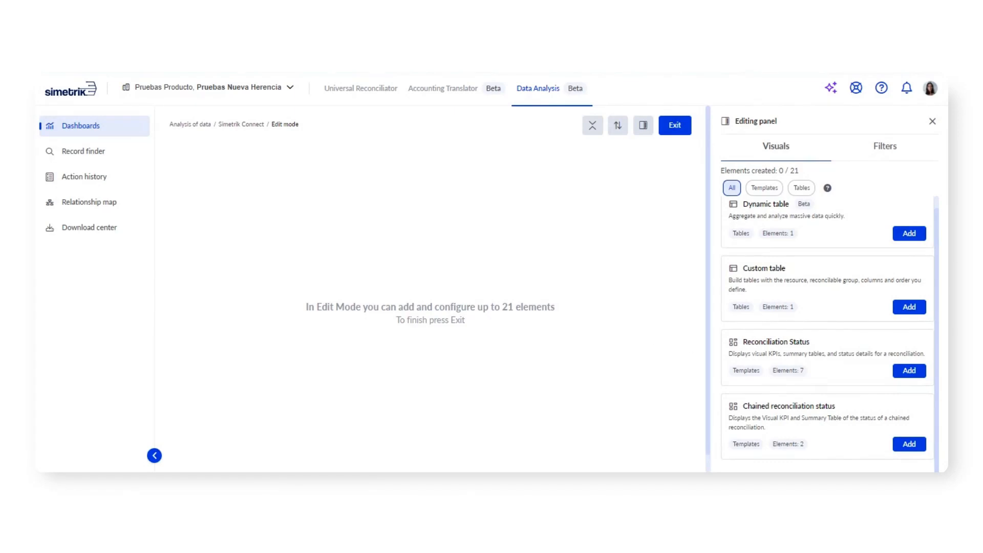
Step: Add a custom table to the dashboard, close the editing panel and name the visual "Custom Table"
click(909, 308)
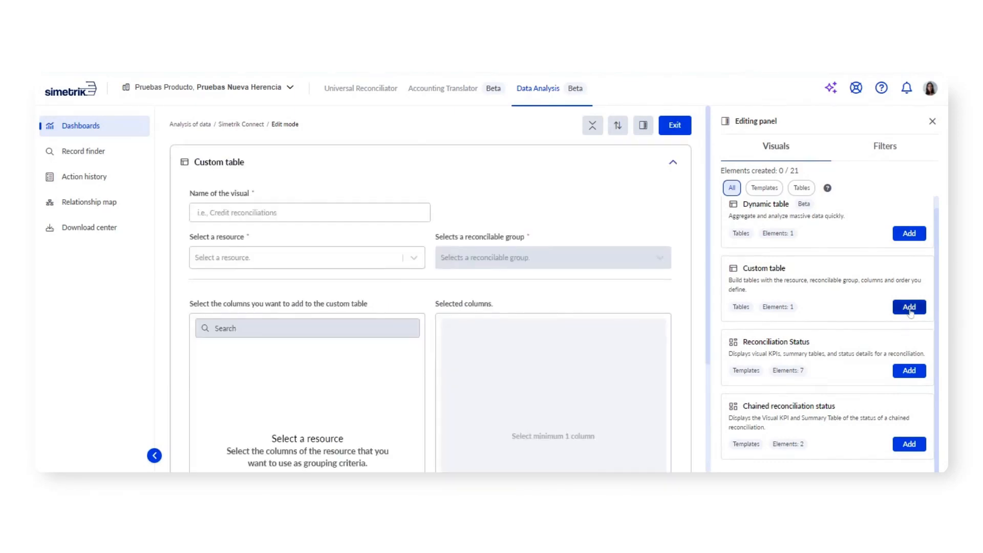
click(932, 121)
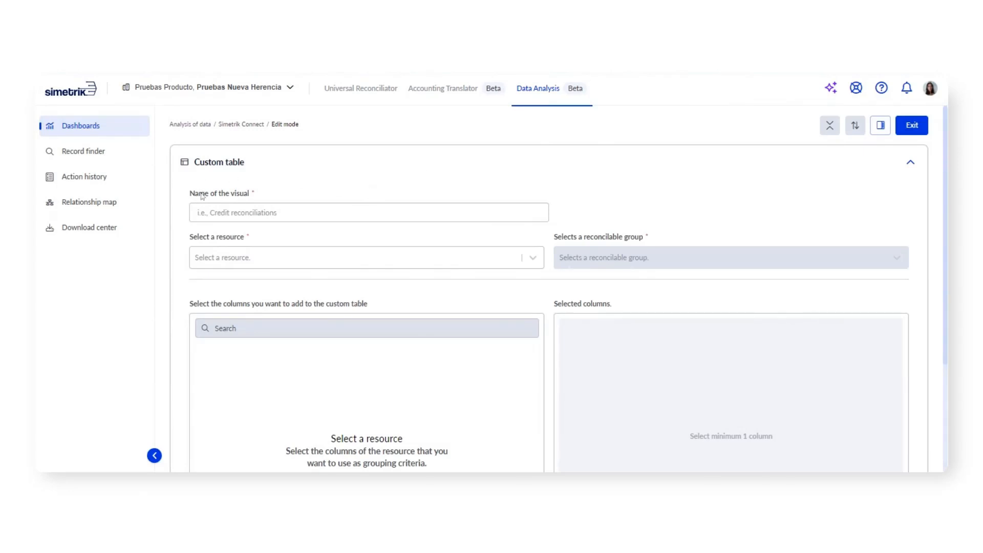
click(368, 213)
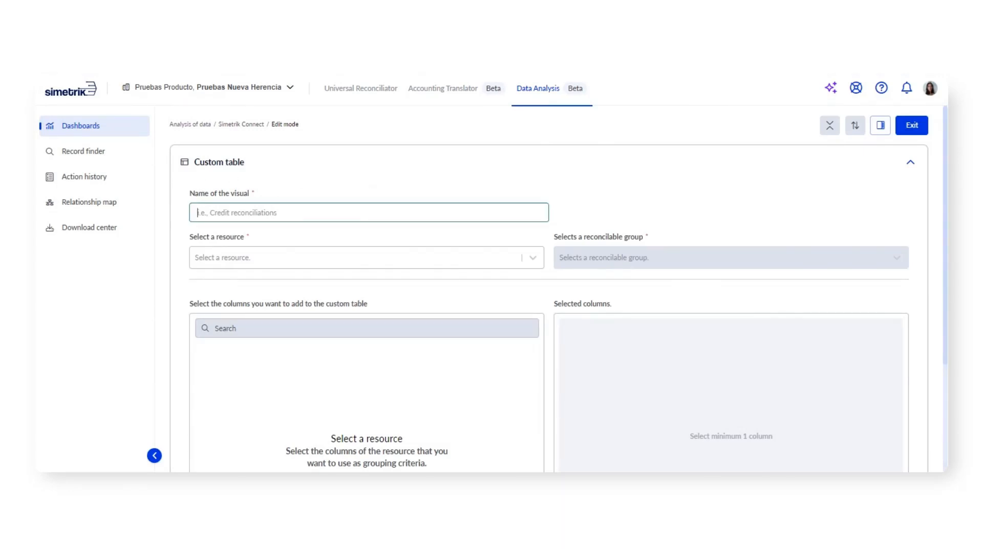
text(Custom Table)
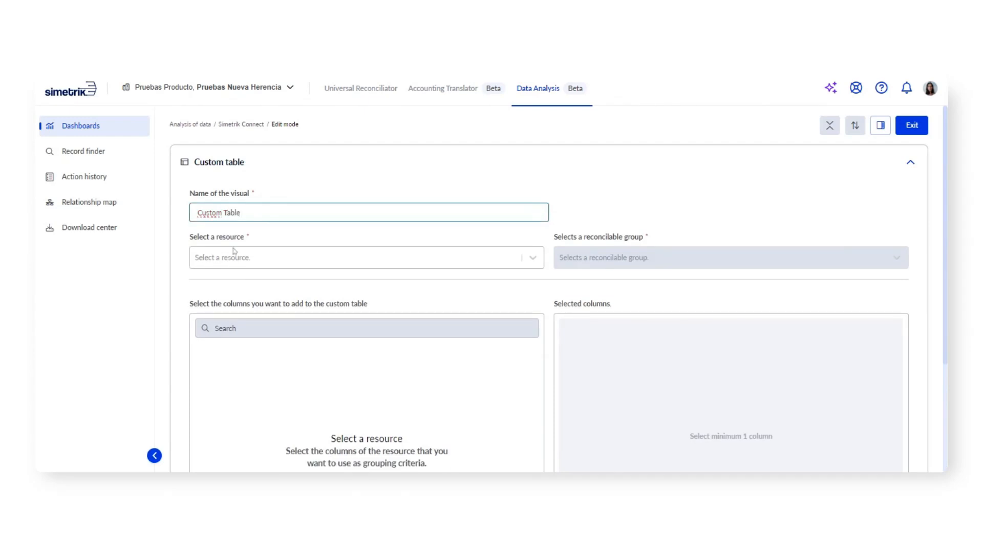
Step: Use the resource Niv 1 - DB interna vs Ventas Creditos for the custom table, with RECONCILED as its reconcilable group
click(234, 256)
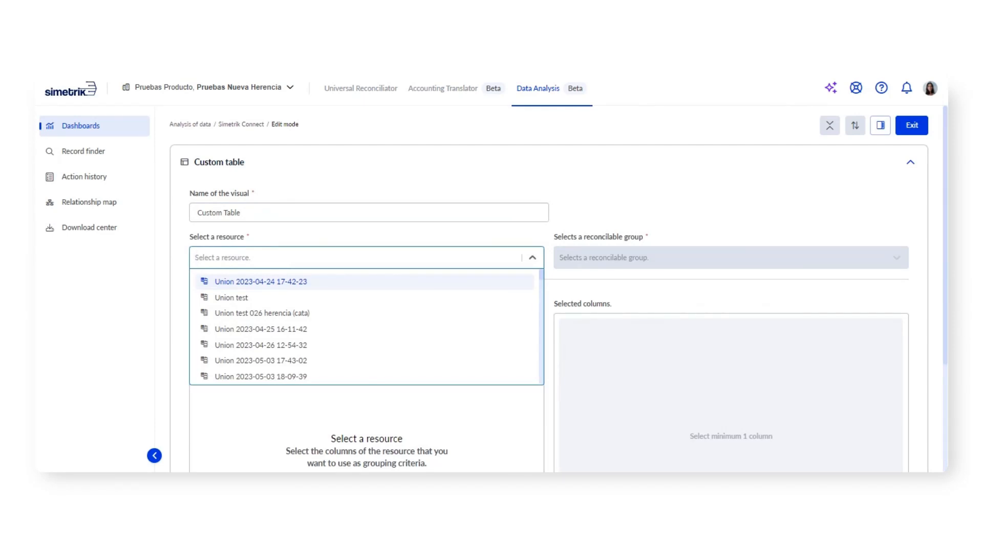
text(Niv)
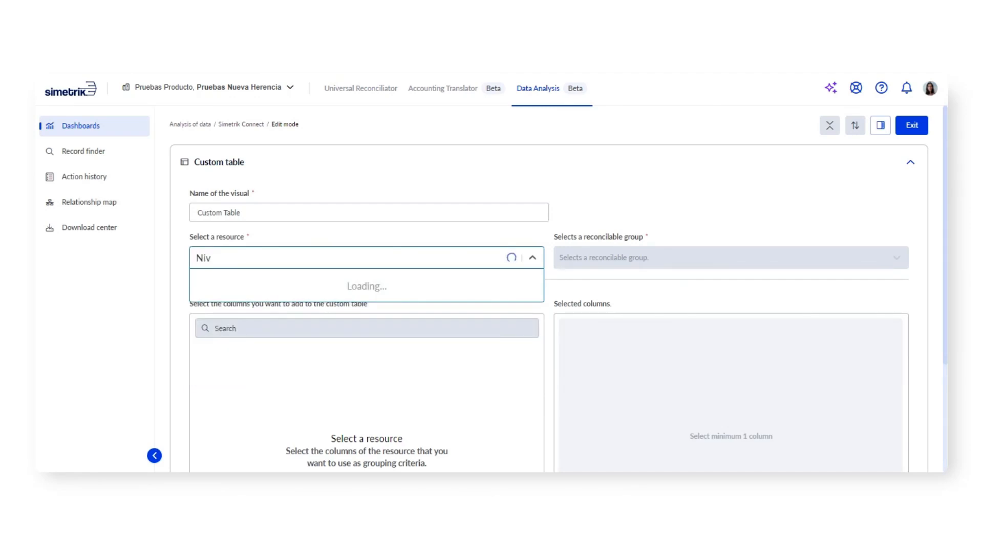
click(287, 282)
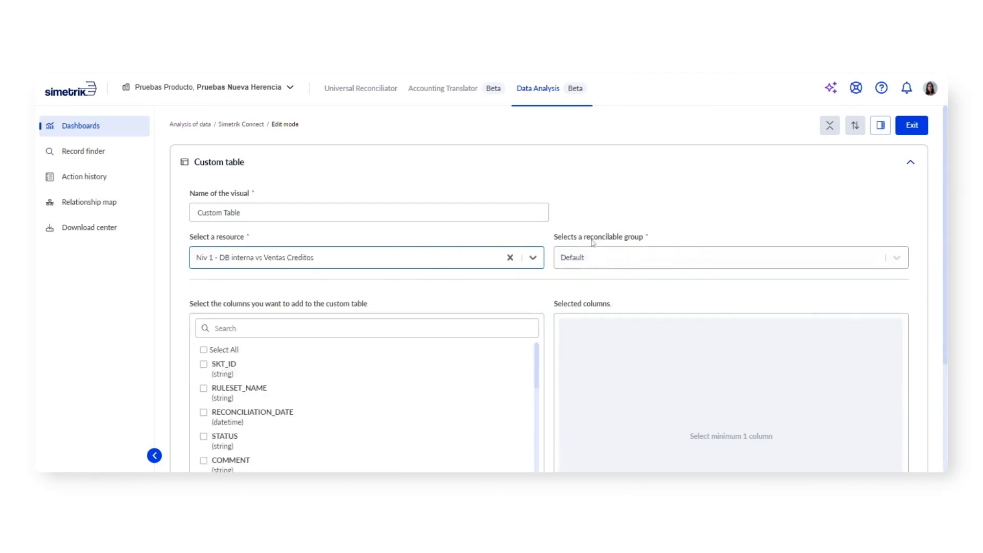
click(899, 258)
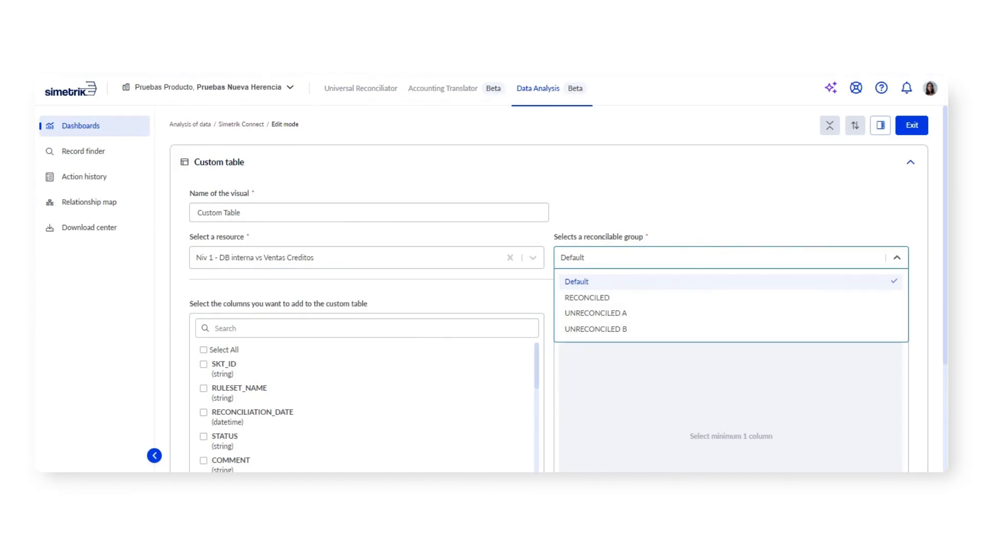
click(708, 300)
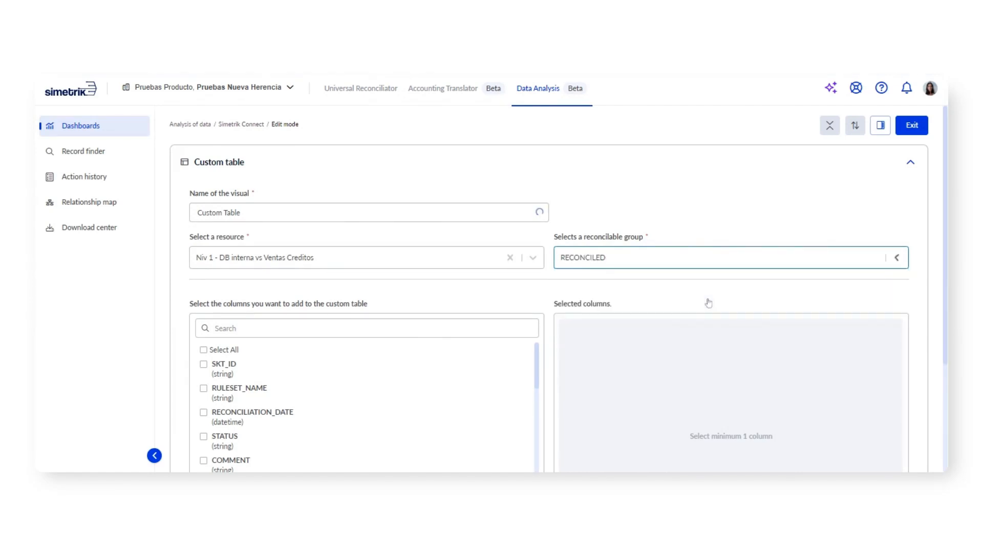
Step: Add the columns CHAINED_RECONCILIATION_STATUS, CHAINED_RECONCILIATION_SKT_ID and CHAINED_RECONCILIATION_DATE to the custom table
scroll(946, 197, down, 3)
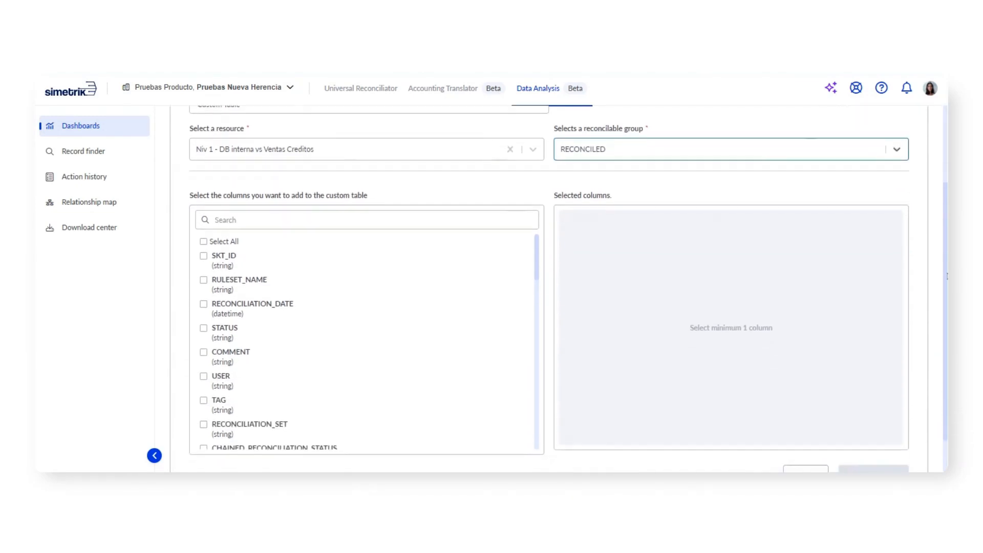
drag(538, 231, 543, 263)
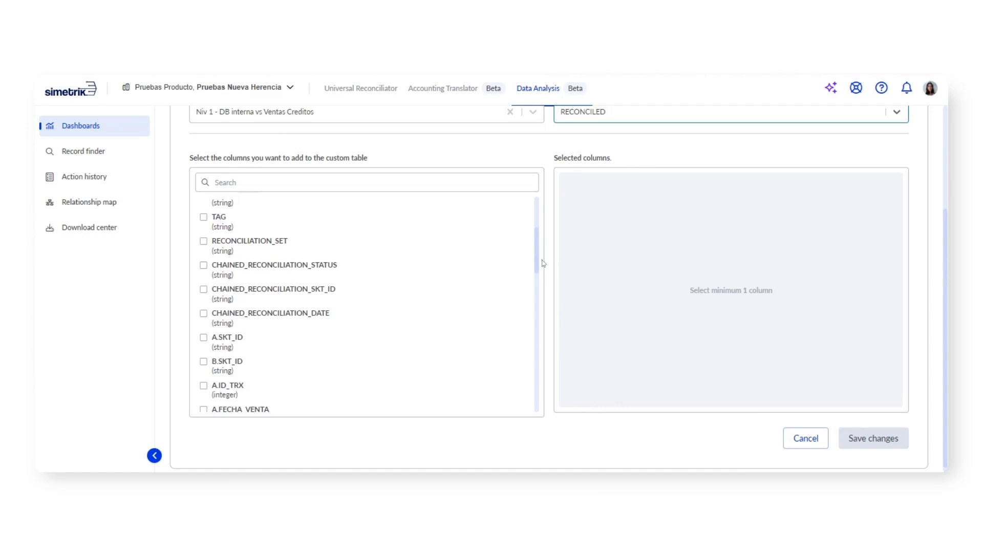
click(297, 272)
click(325, 289)
click(358, 314)
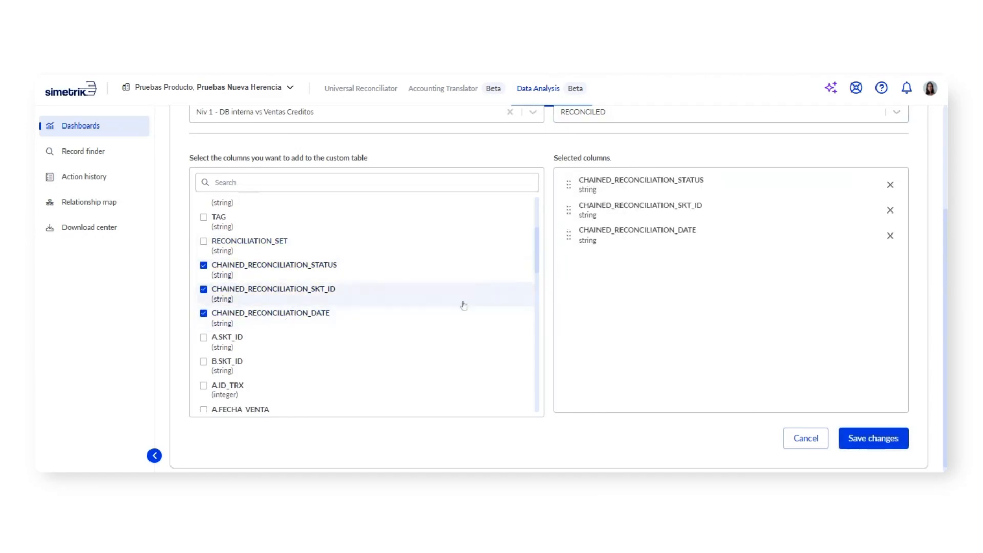
Step: Add the ID_TRX, FECHA_VENTA and MONTO columns of both sources A and B to the custom table
drag(536, 250, 537, 281)
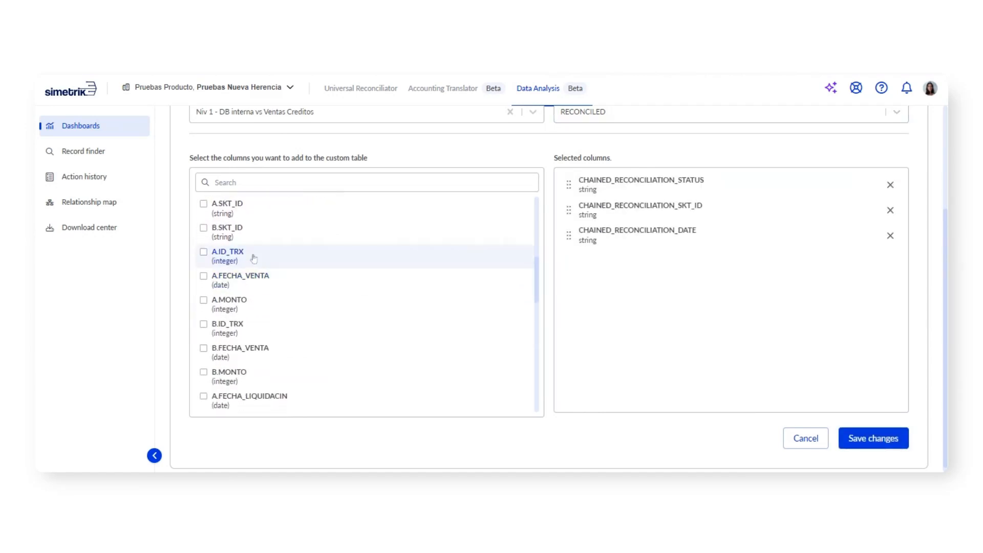
click(255, 256)
click(259, 285)
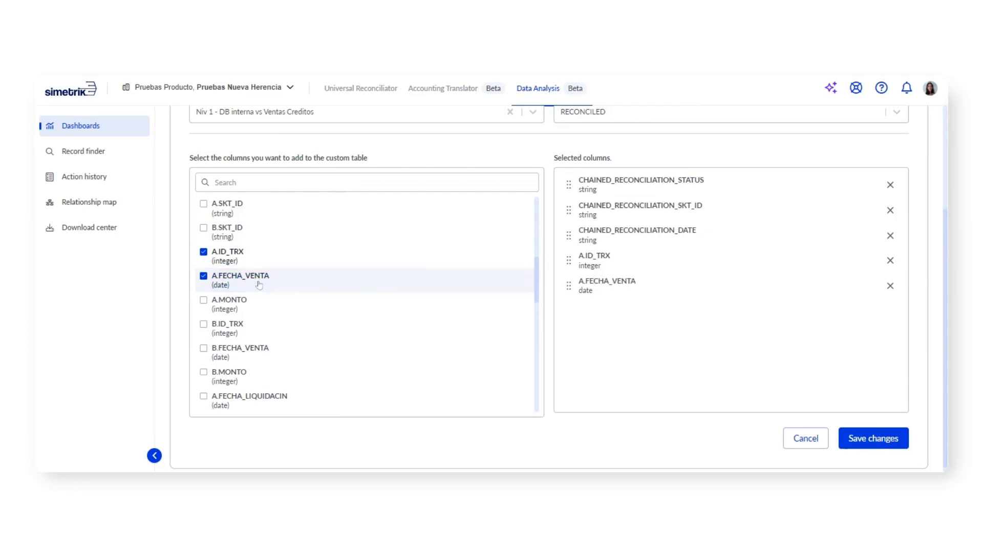
click(260, 309)
click(257, 352)
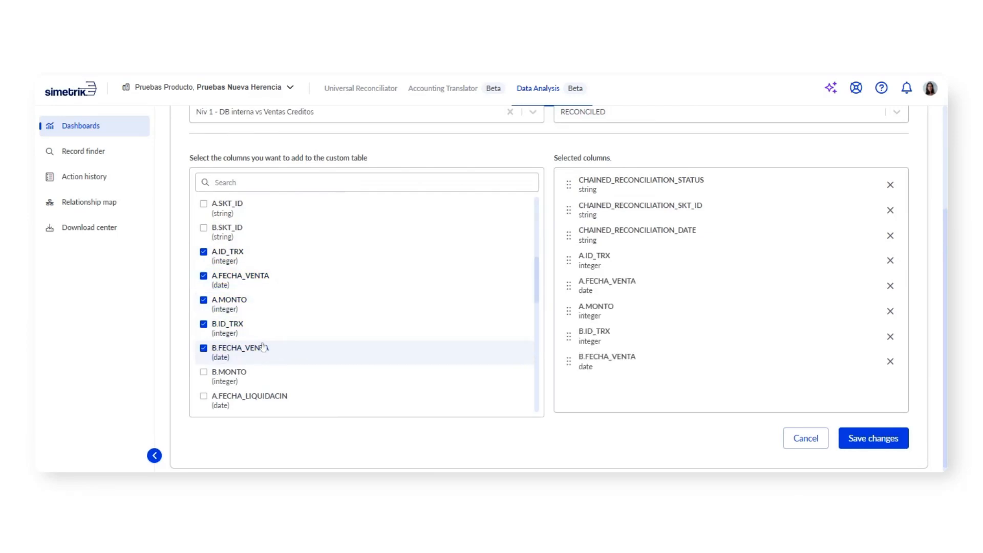
click(259, 375)
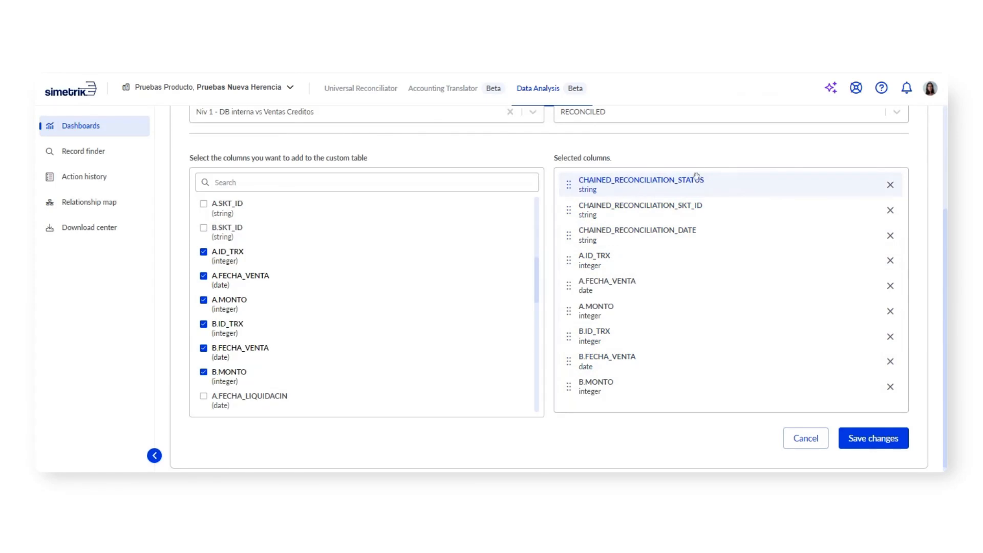
Step: Reorder the selected columns with CHAINED_RECONCILIATION_STATUS third, B.FECHA_VENTA before B.ID_TRX and A.MONTO last, and remove CHAINED_RECONCILIATION_SKT_ID
drag(689, 186, 655, 225)
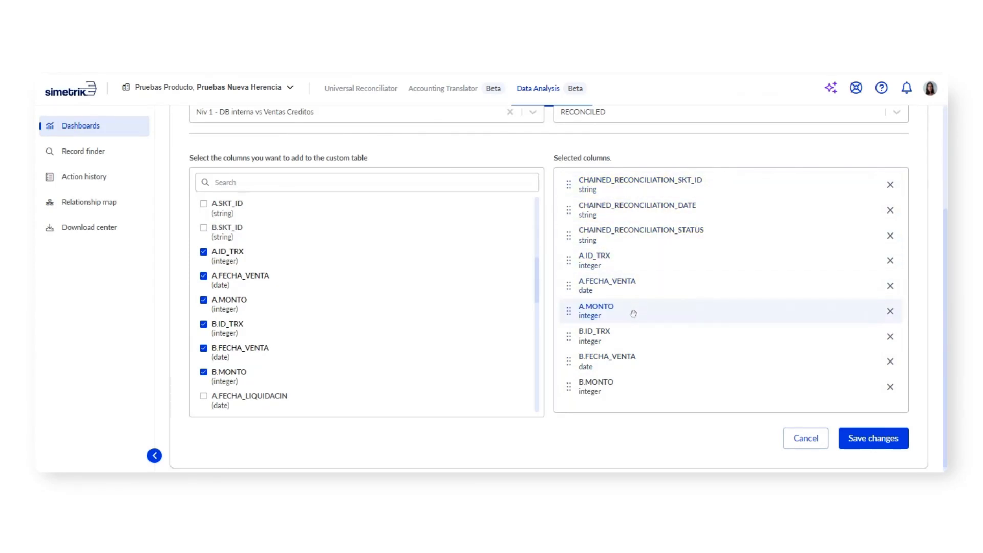
drag(633, 314, 630, 390)
drag(622, 332, 629, 307)
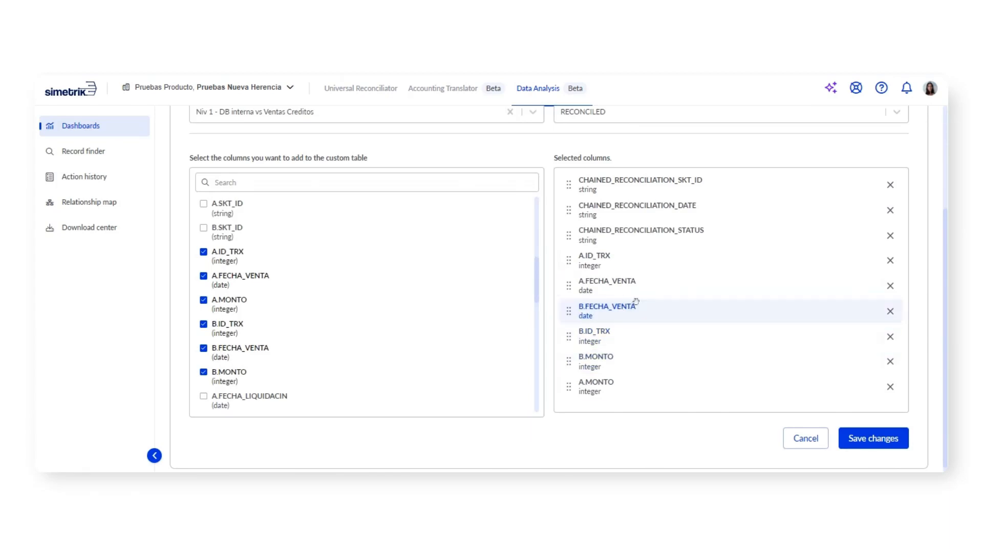
click(890, 184)
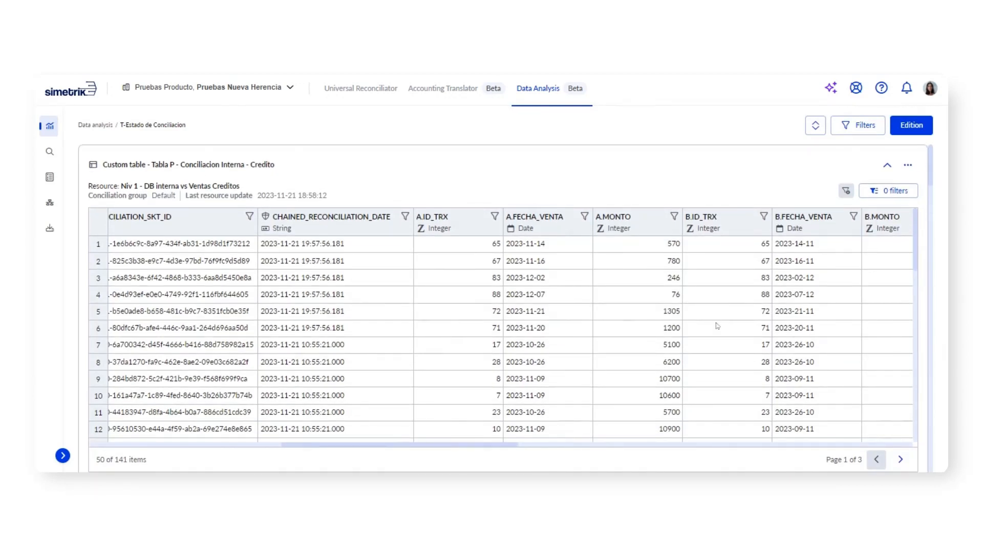
Step: Open the column filter of A.FECHA_VENTA in the Tabla P - Conciliacion Interna - Credito table and switch it to filtering by condition
mouse_move(440, 445)
mouse_down()
mouse_move(308, 446)
mouse_move(592, 449)
mouse_move(450, 449)
mouse_up()
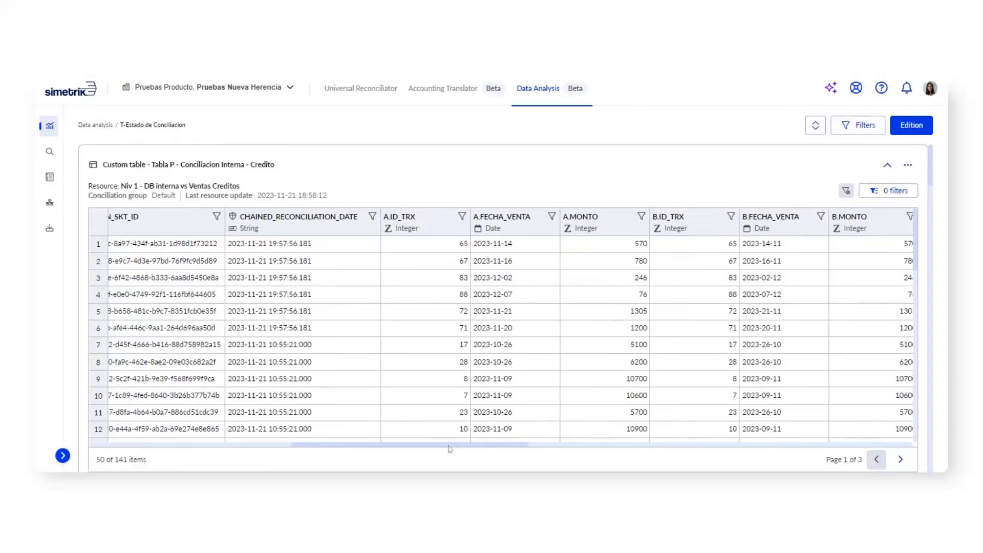
click(552, 218)
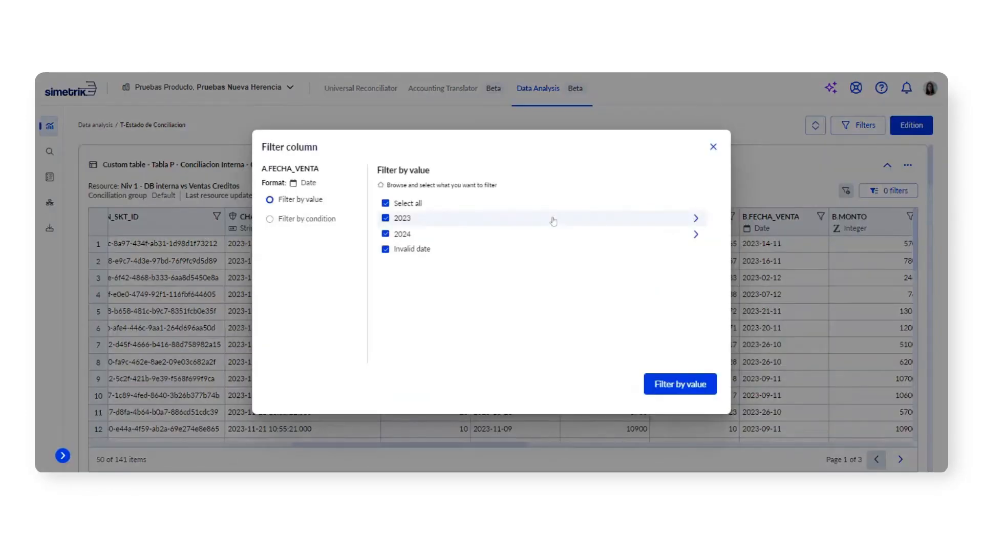
click(306, 218)
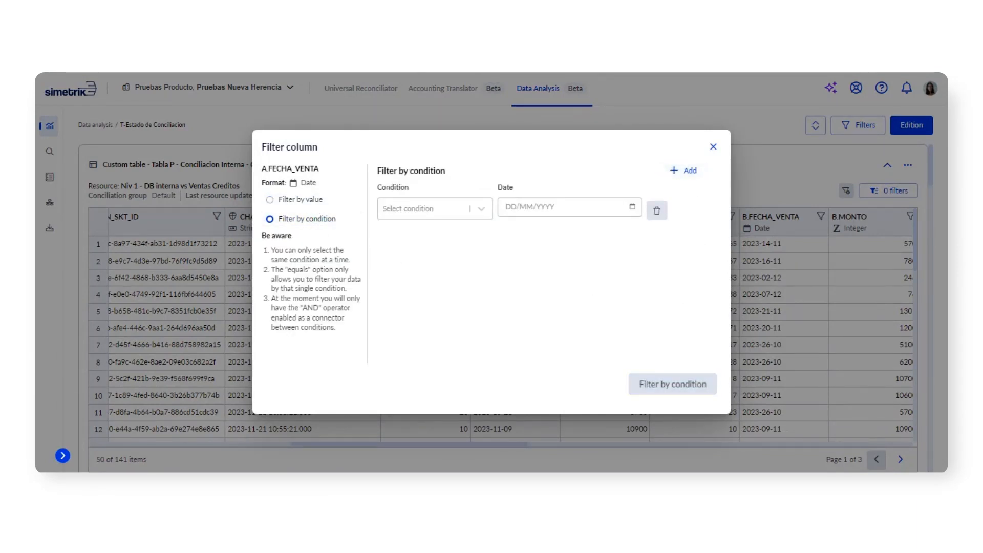
Step: Add two extra condition rows to the A.FECHA_VENTA filter and delete them again
click(684, 171)
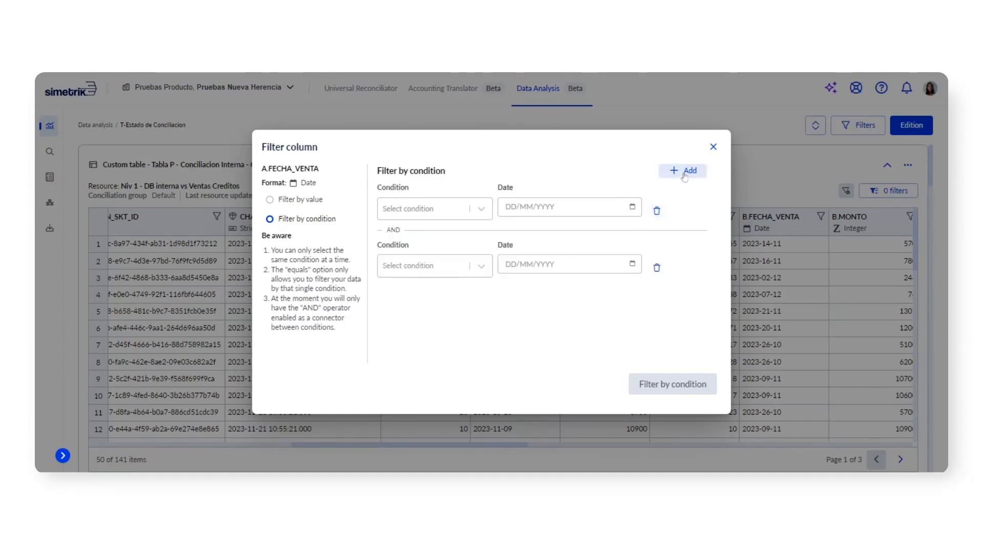
click(684, 171)
click(657, 324)
click(657, 267)
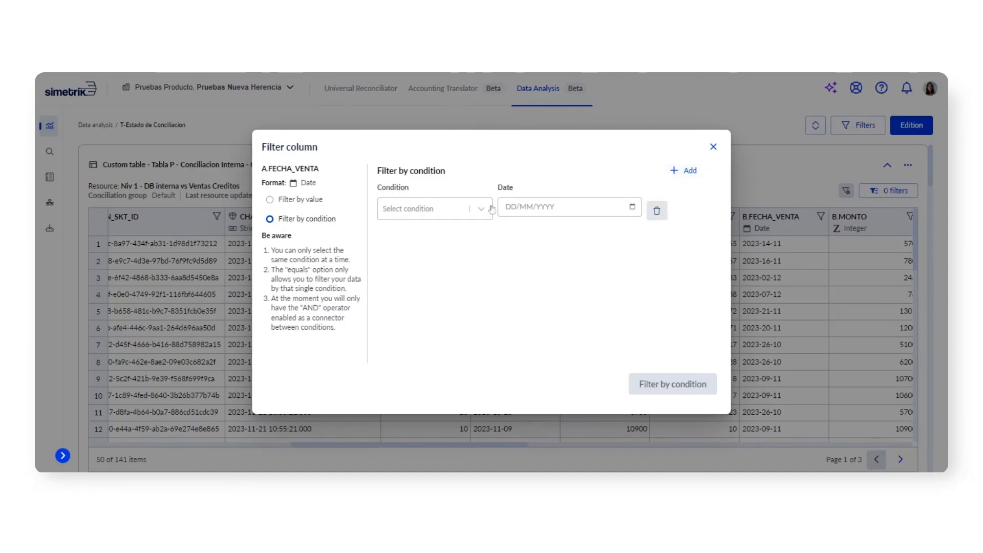
Step: Look through the available date conditions for A.FECHA_VENTA and close the filter without applying one
click(482, 209)
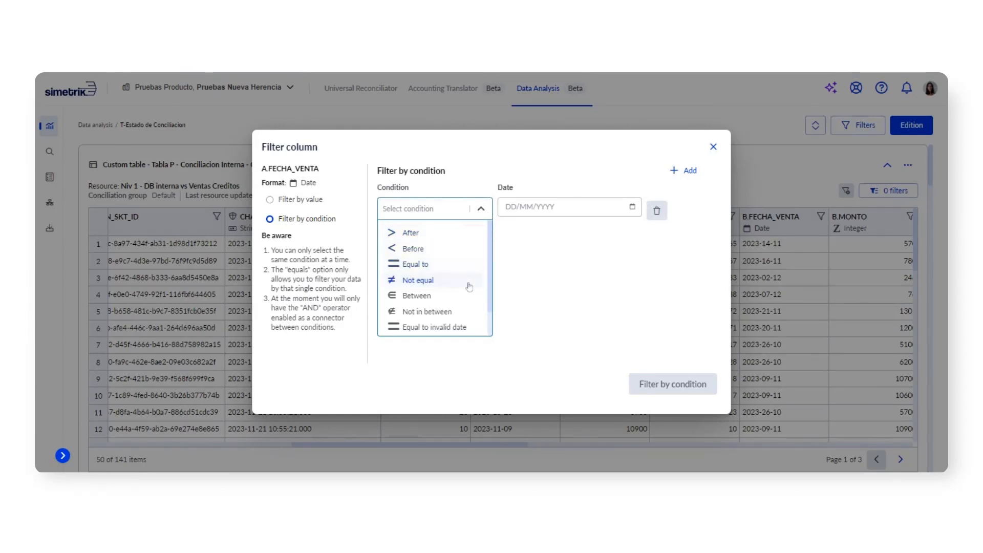
click(602, 263)
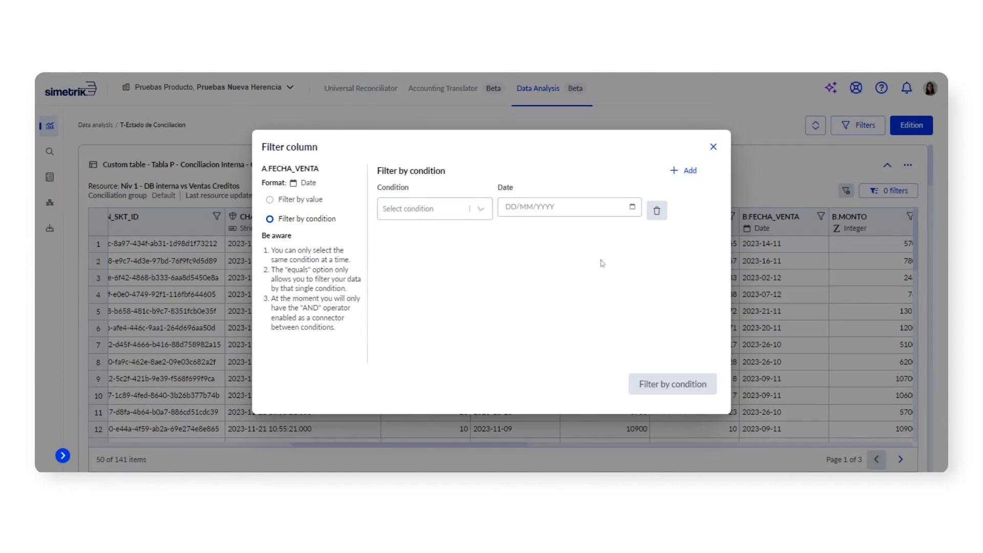
click(713, 148)
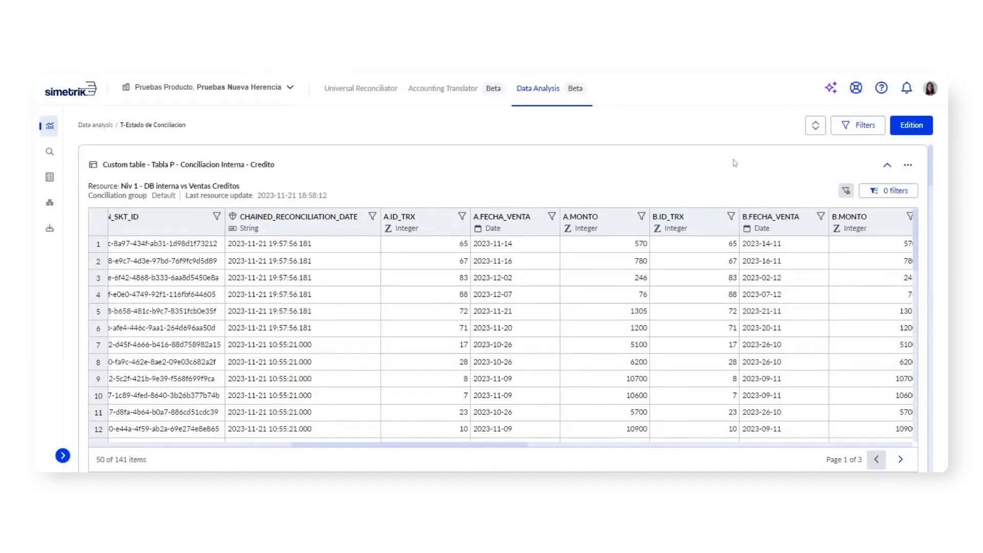